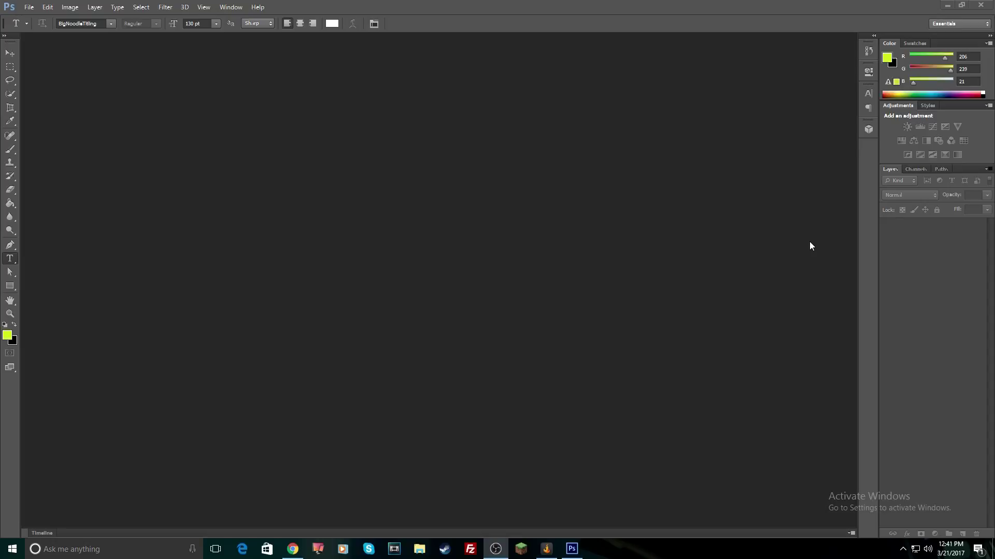
Create a new transparent document 1280 pixels wide and 720 pixels high.
click(29, 6)
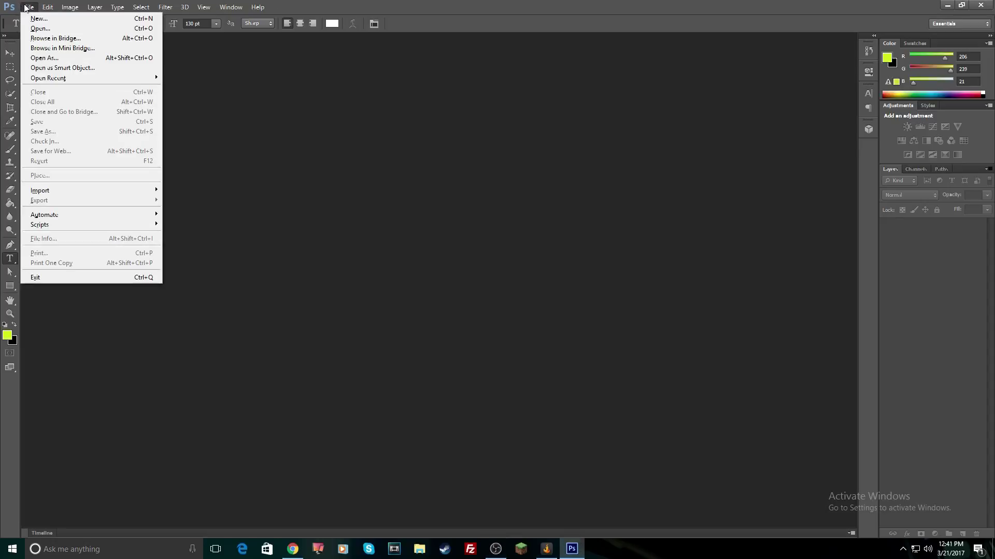
click(45, 23)
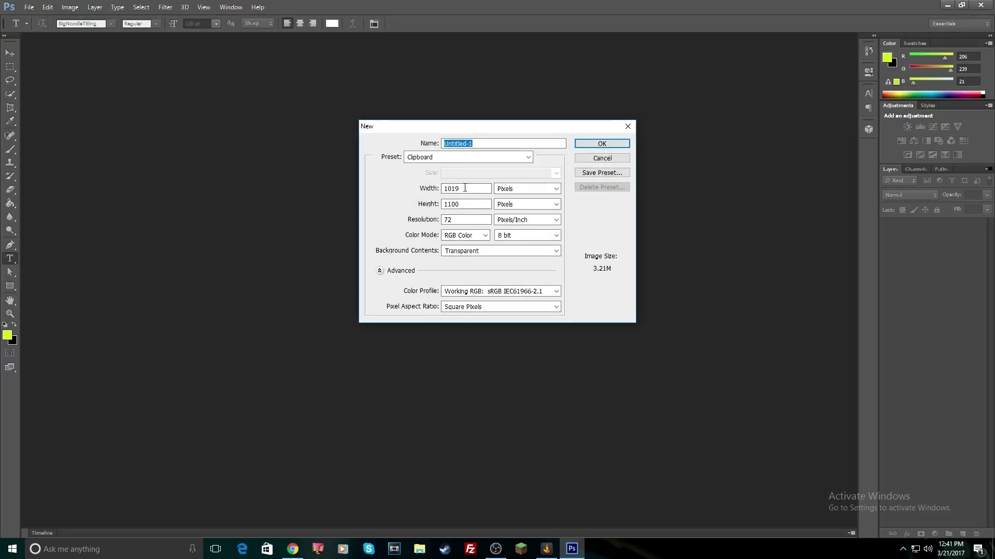
double_click(465, 188)
text(1280)
key(Tab)
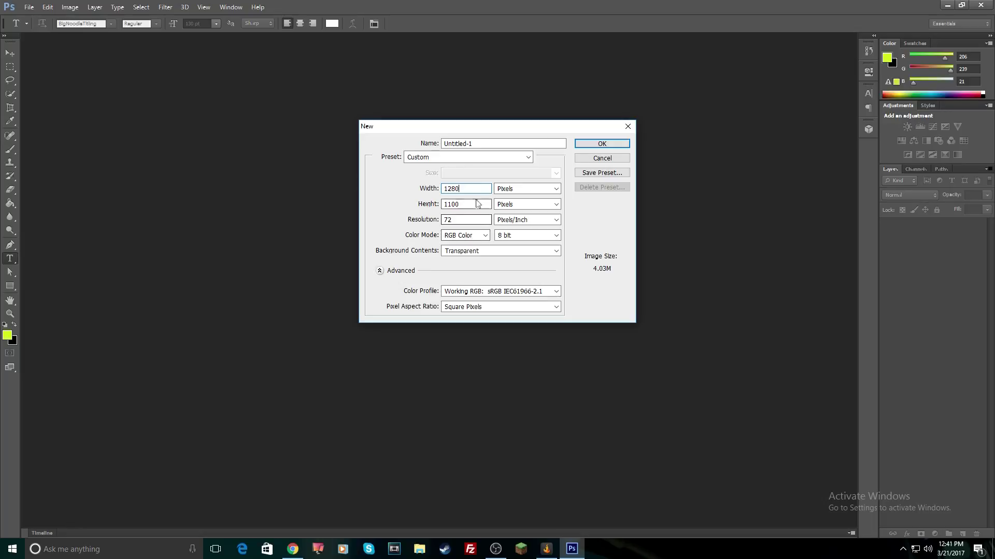
key(BackSpace)
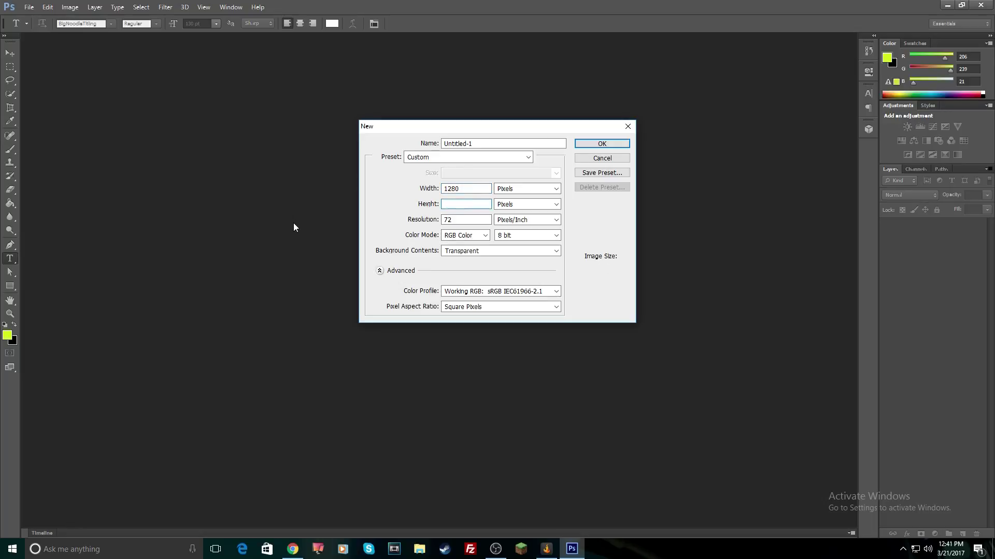
text(720)
click(601, 145)
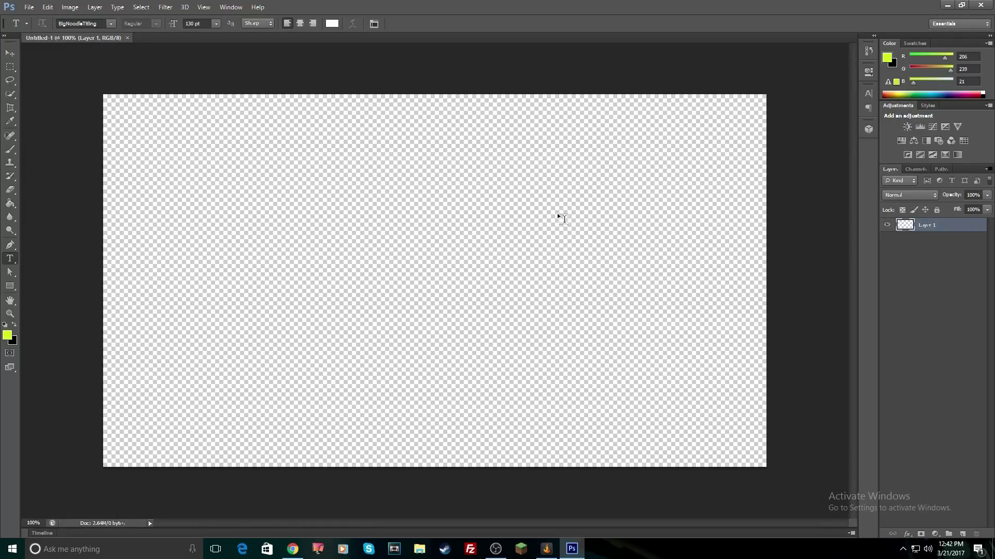
Switch to Chrome, browse the Overwatch background map images, view the pink cherry-blossom temple picture full size, and return to Photoshop.
click(293, 549)
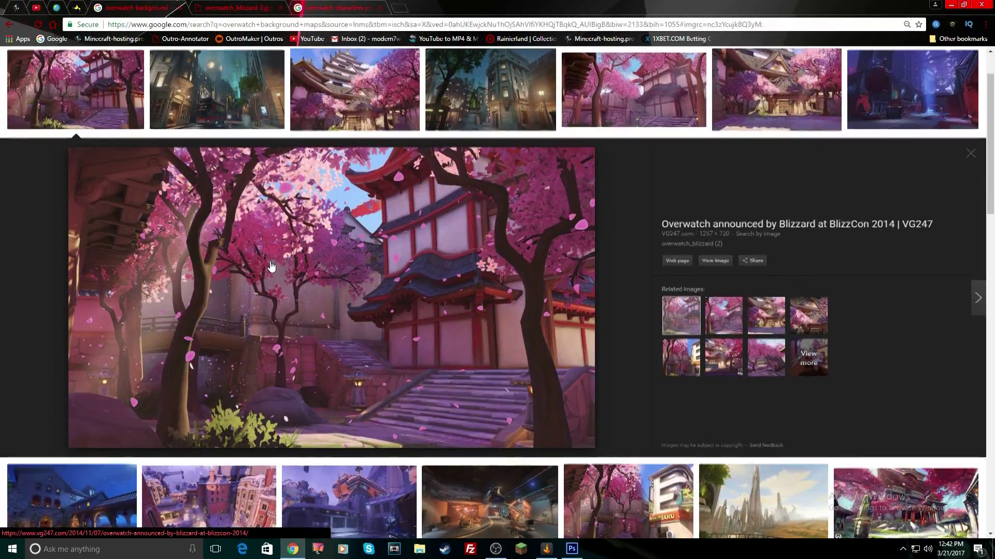
scroll(205, 64, up, 1)
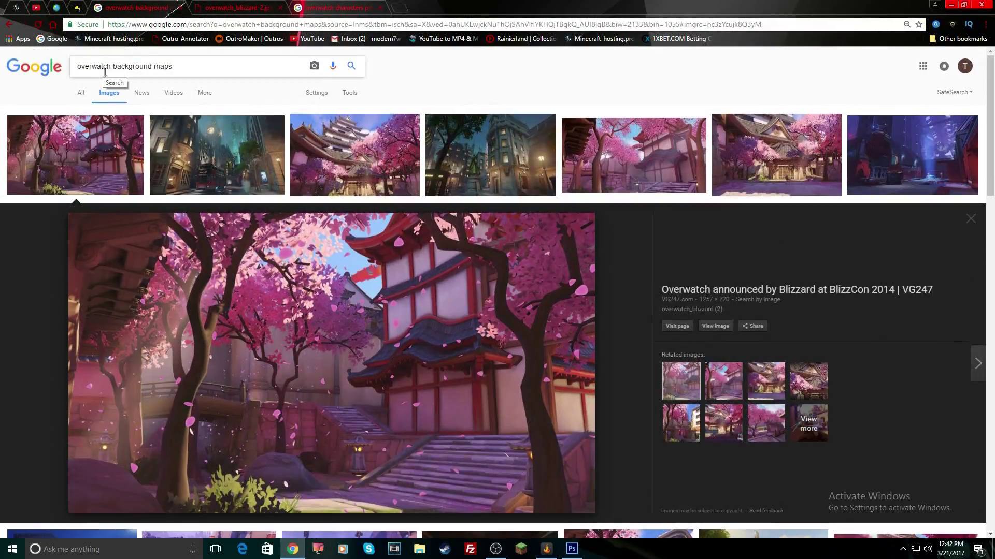
scroll(359, 241, down, 5)
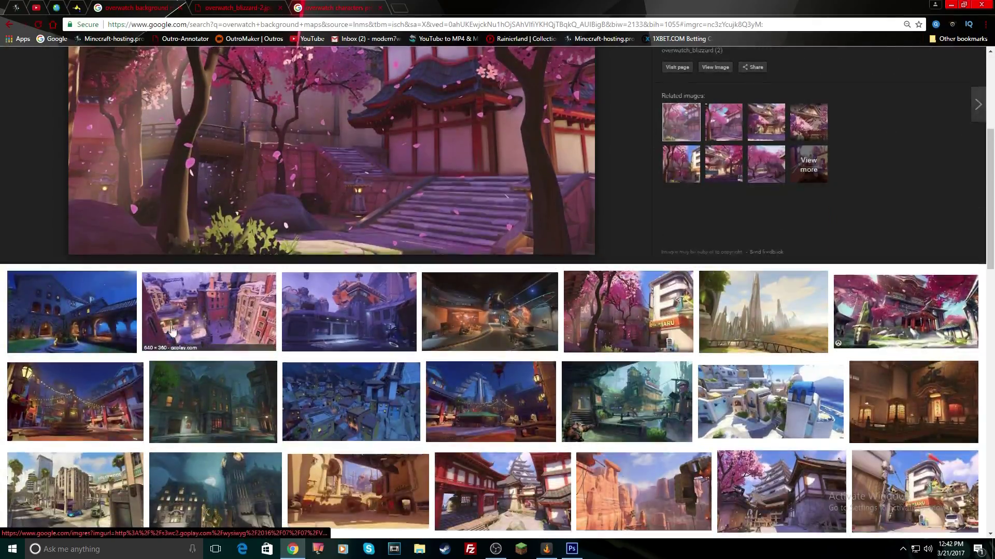
scroll(587, 359, down, 6)
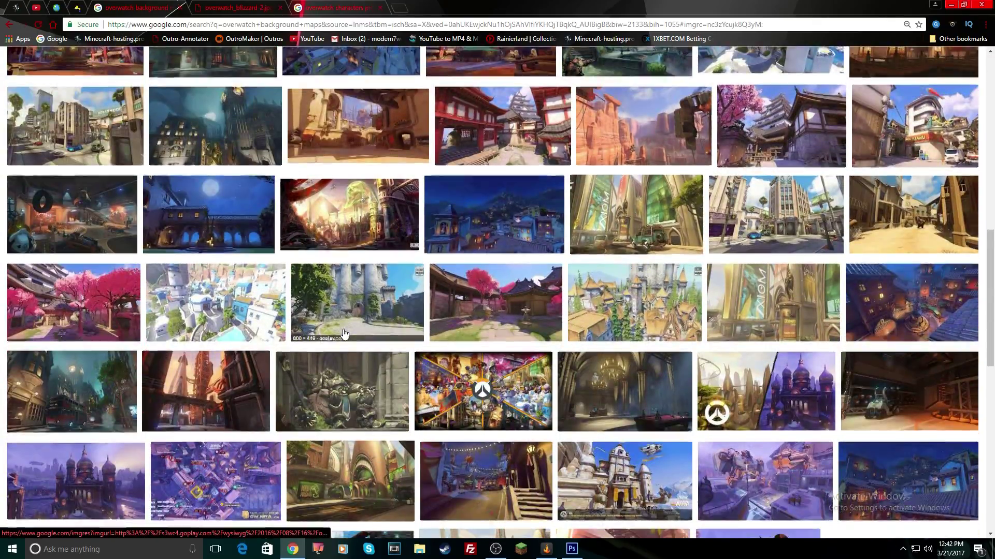
scroll(343, 333, up, 10)
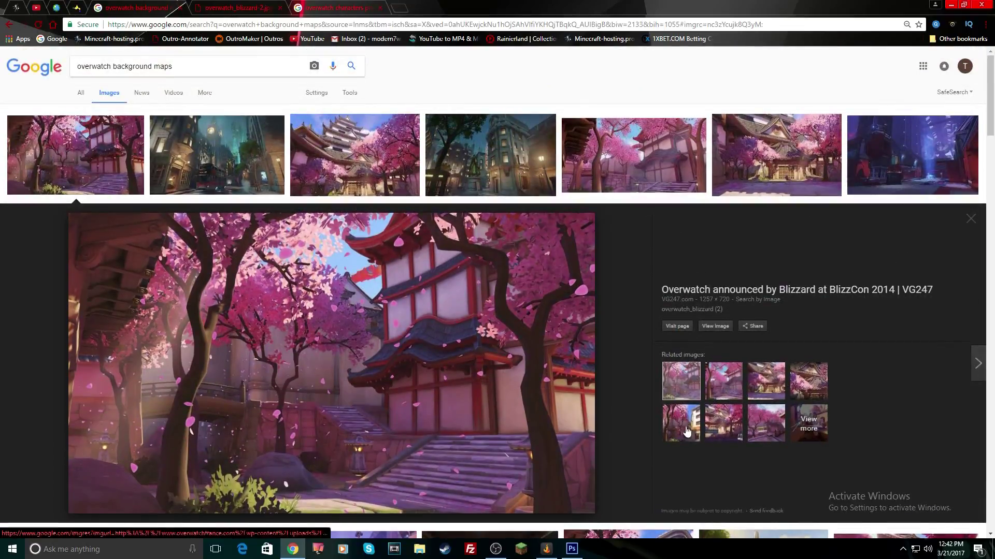
click(715, 325)
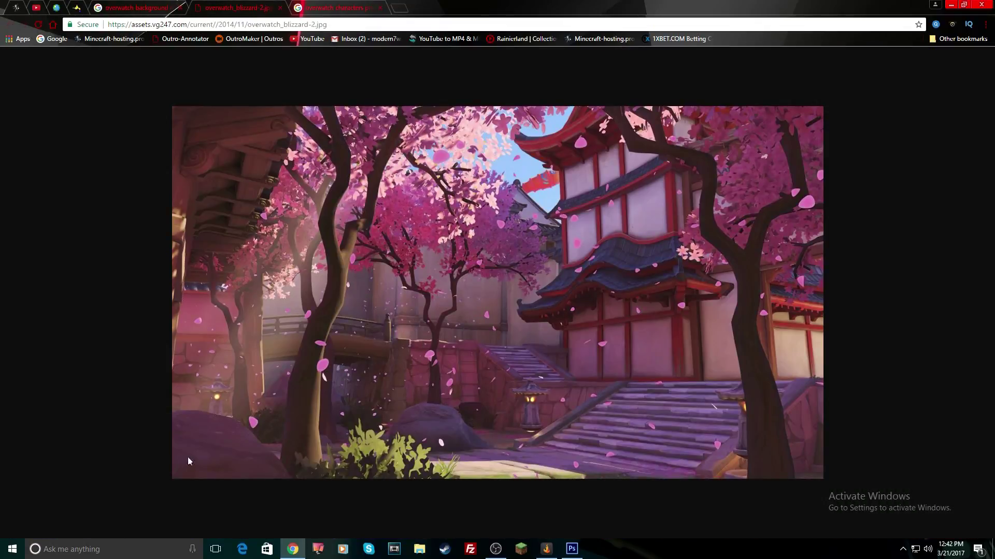
click(948, 7)
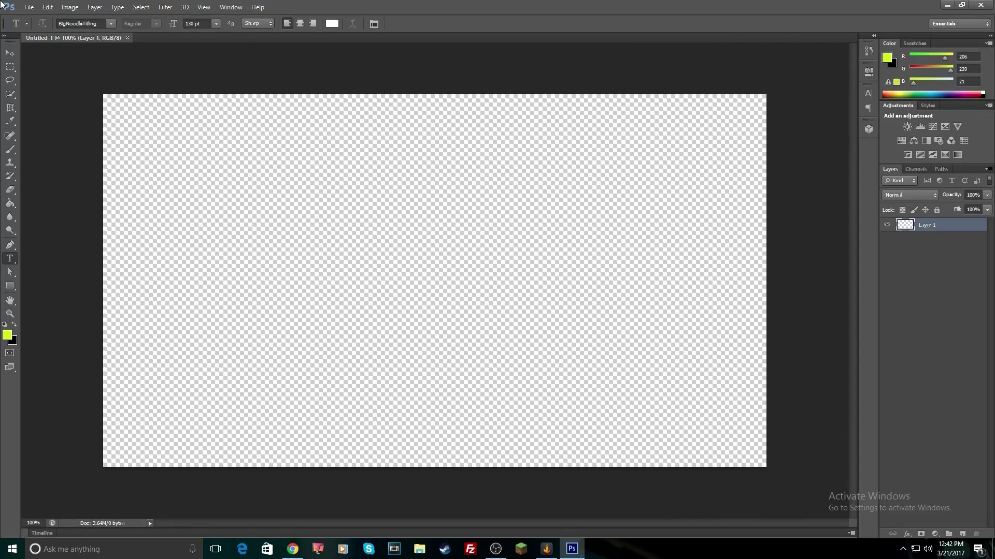
Place the overwatch_blizzard-2 JPG from the Desktop into the document.
click(30, 7)
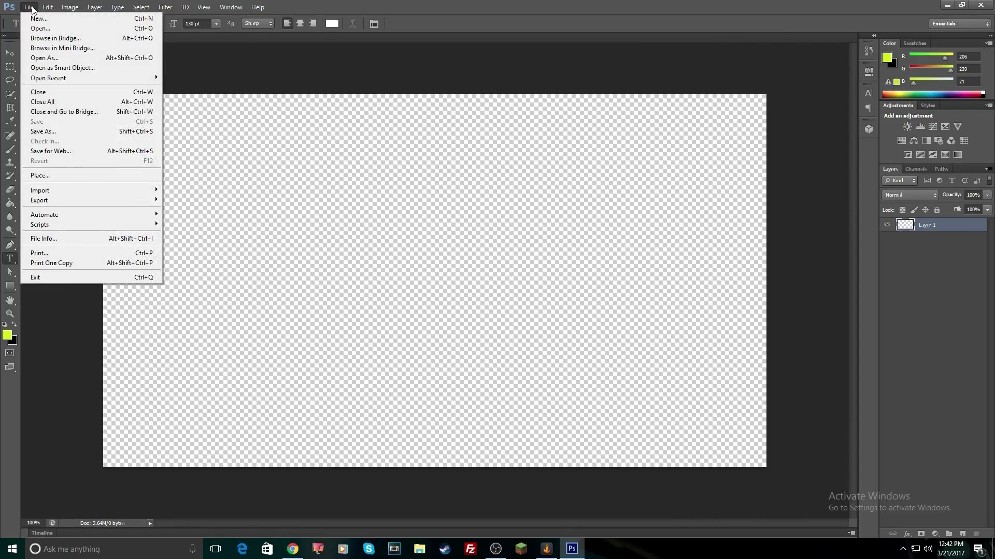
click(50, 177)
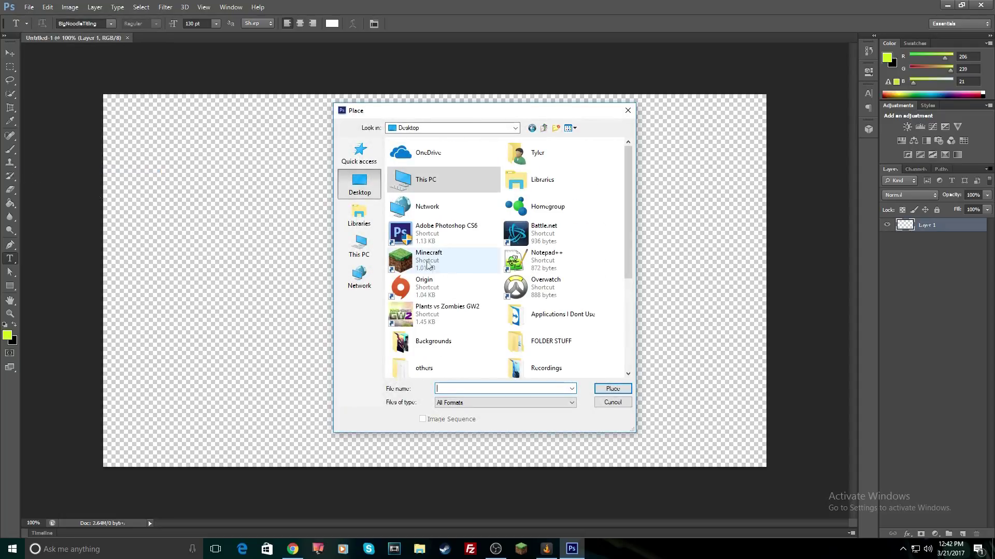
double_click(413, 182)
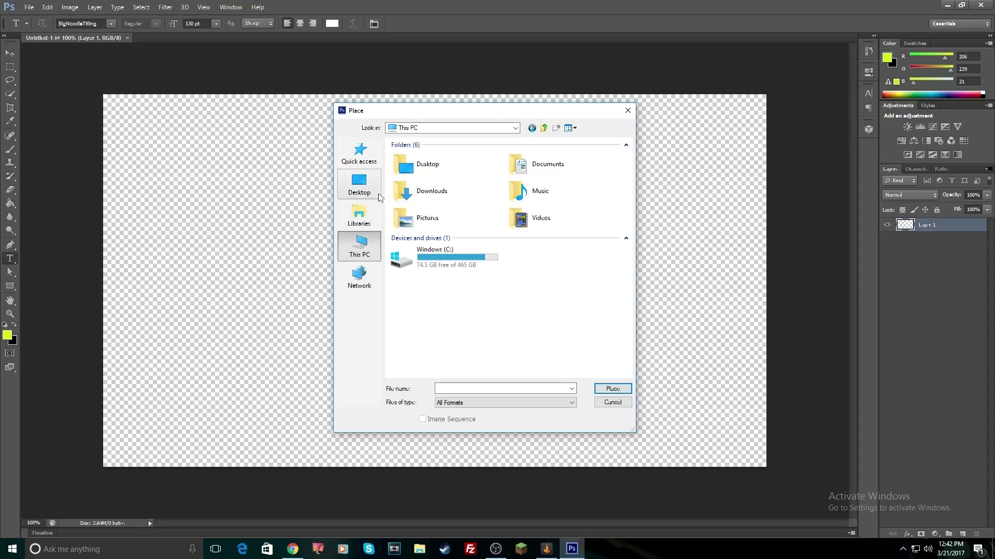
click(361, 187)
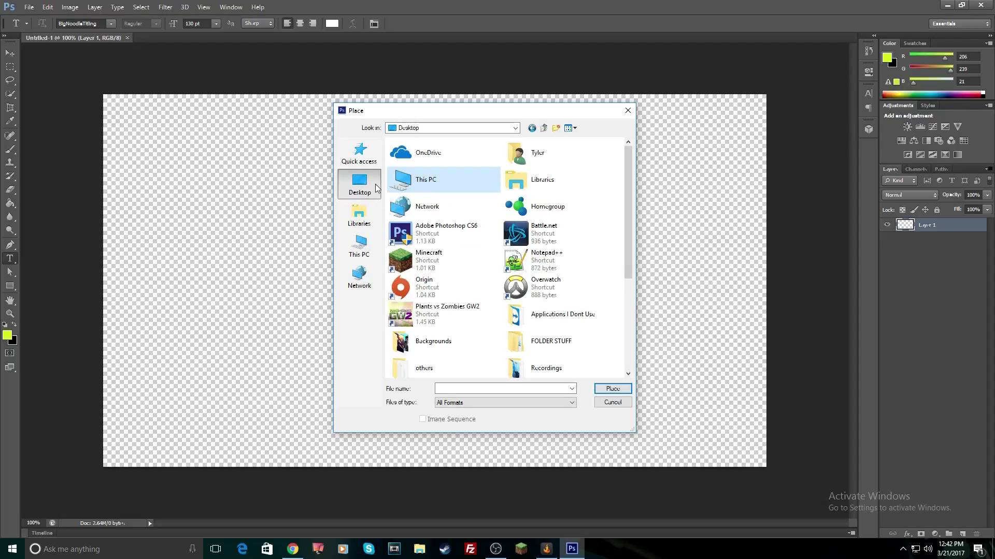
scroll(425, 235, down, 3)
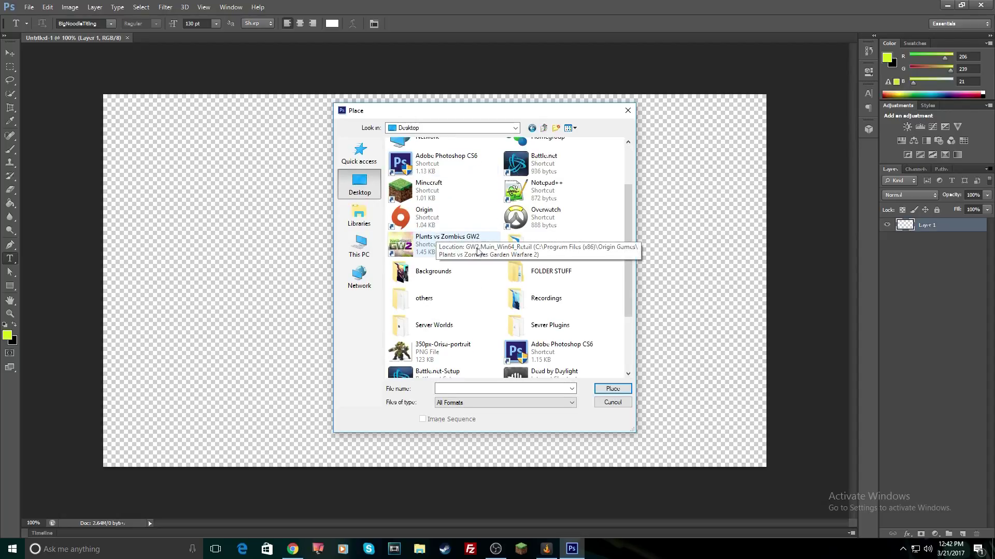
scroll(440, 243, down, 4)
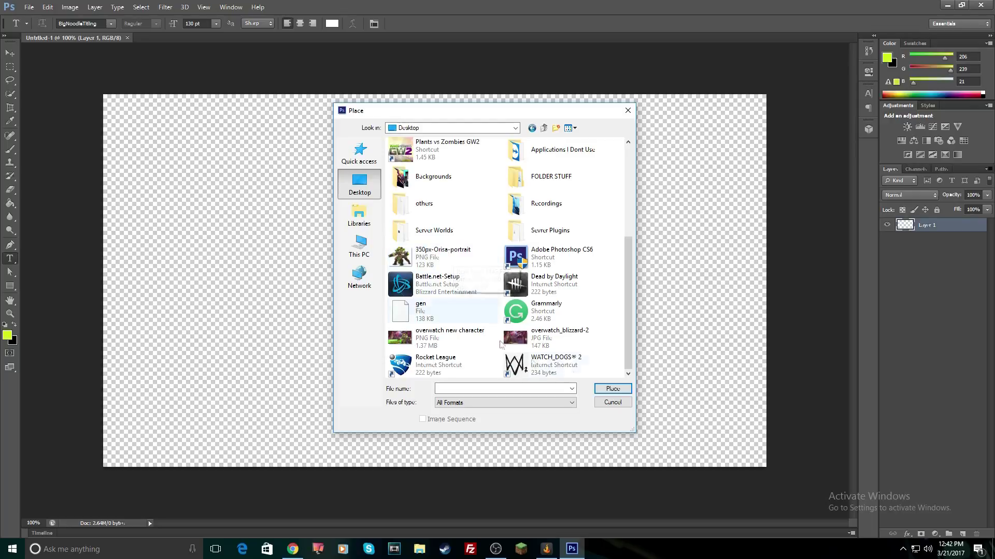
click(556, 338)
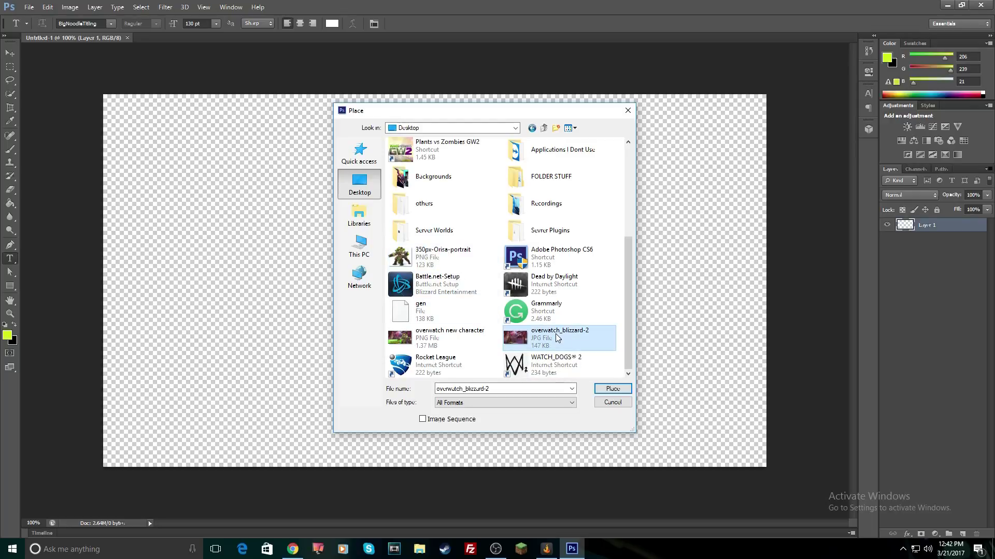
click(605, 389)
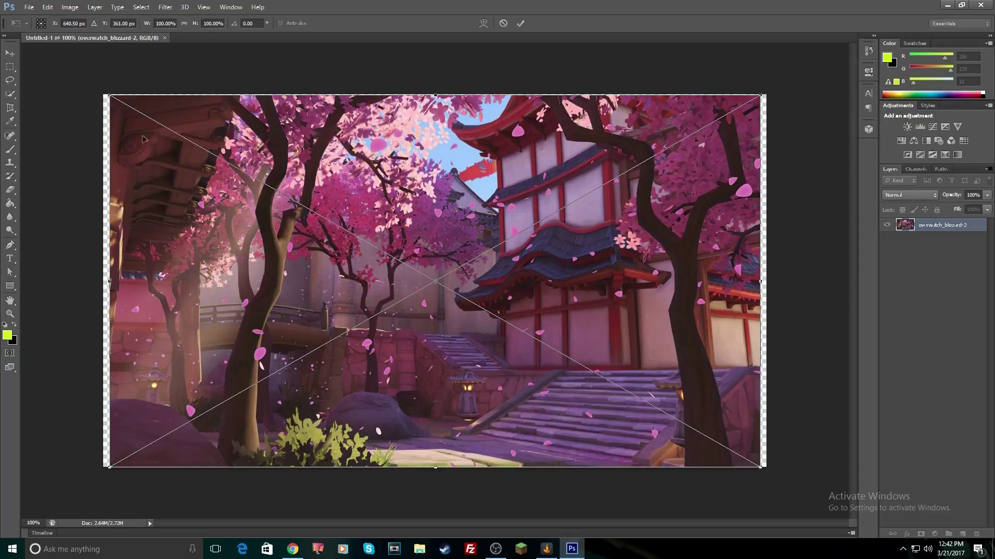
Enlarge the placed background image to about 102% to cover the side gaps of the canvas, and commit the placement.
drag(107, 96, 102, 91)
drag(760, 92, 767, 88)
drag(566, 198, 565, 208)
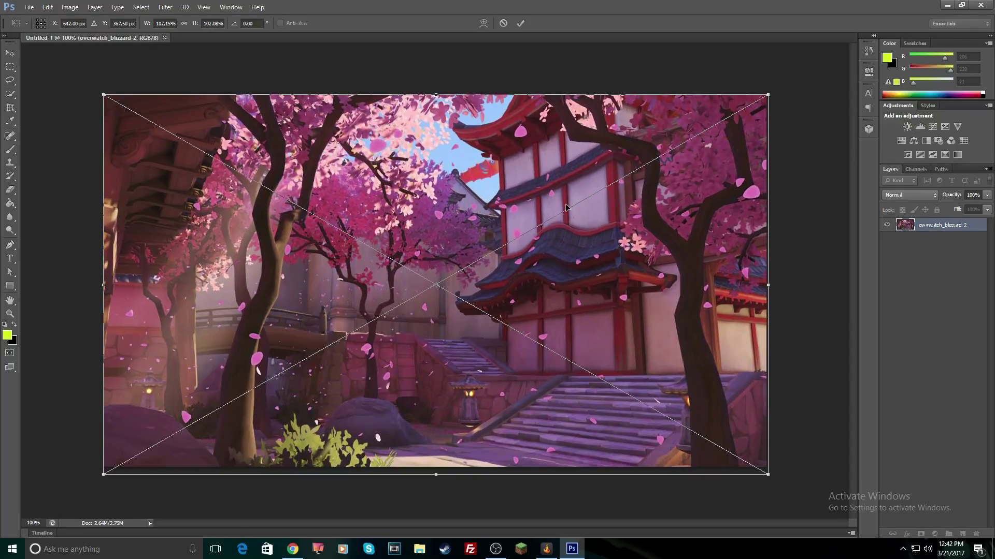
click(520, 24)
key(t)
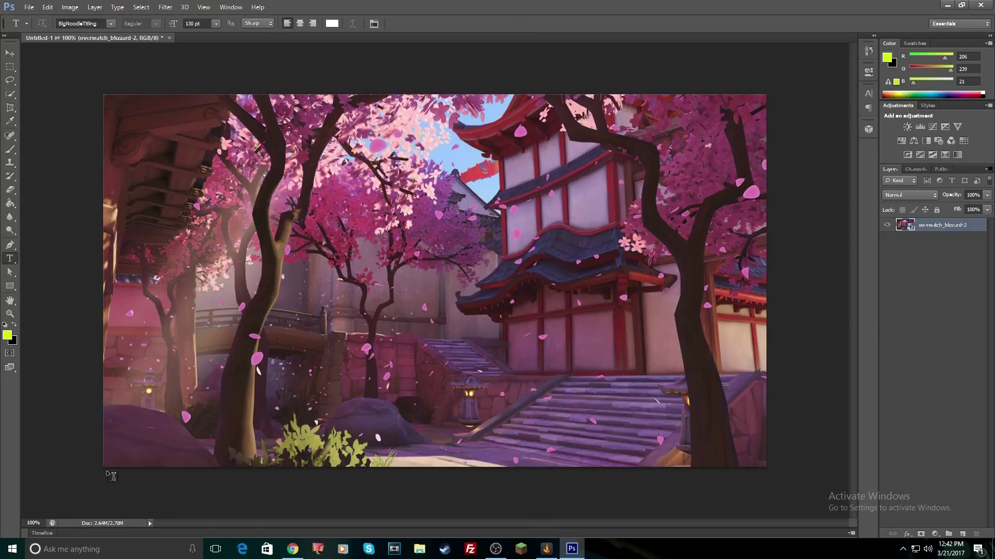
Free-transform the background layer, stretching its corners slightly past the canvas edges to about 102.8% width and 102.6% height.
key(ctrl+t)
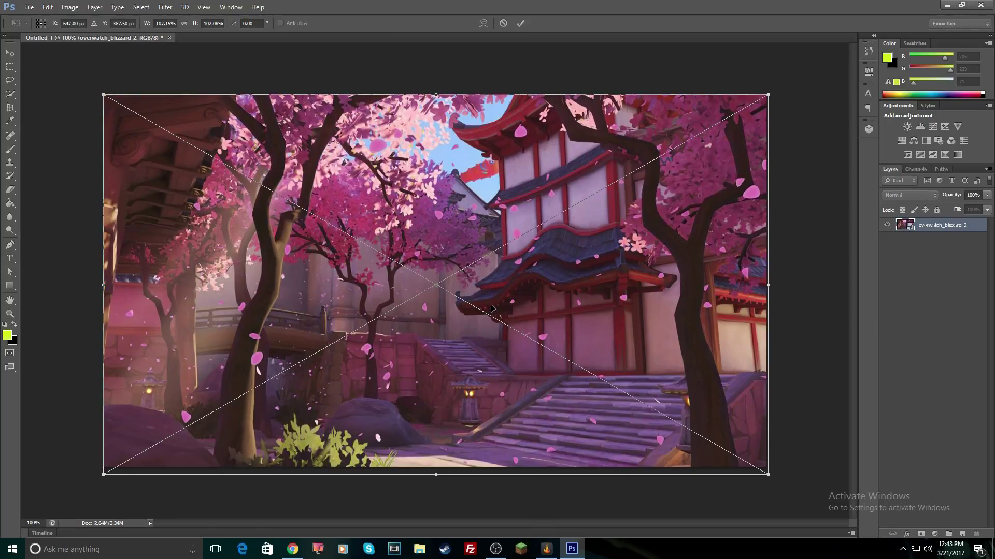
drag(104, 474, 101, 475)
click(520, 24)
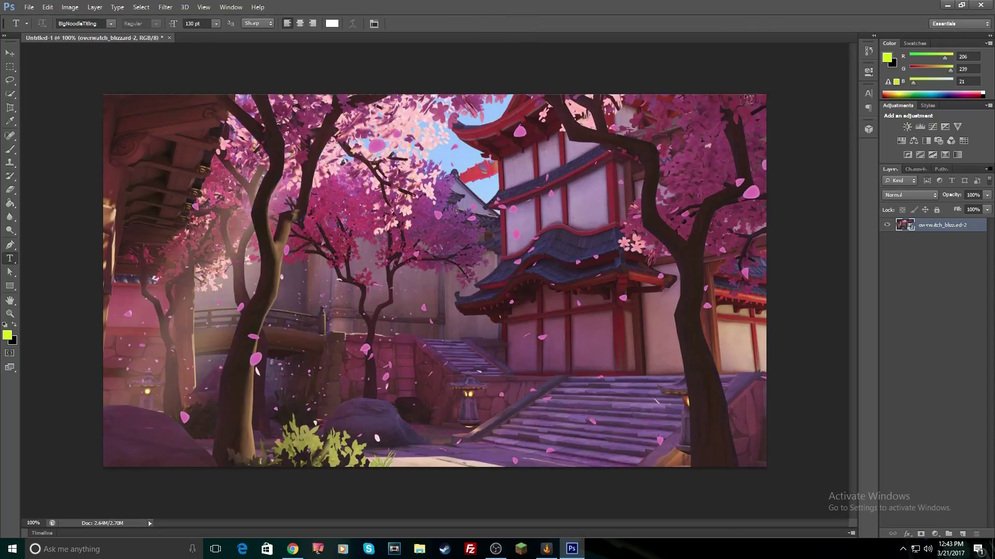
key(ctrl+t)
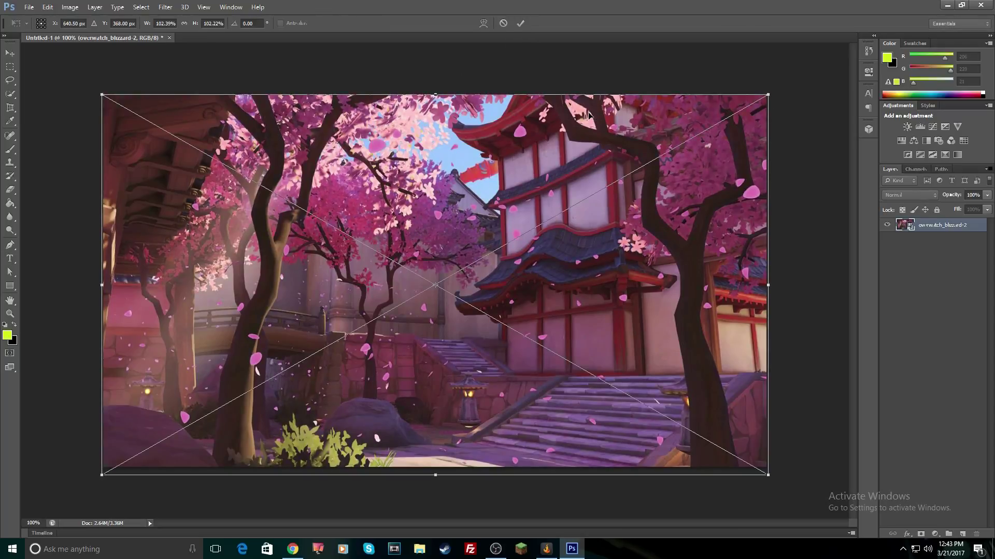
drag(769, 96, 771, 94)
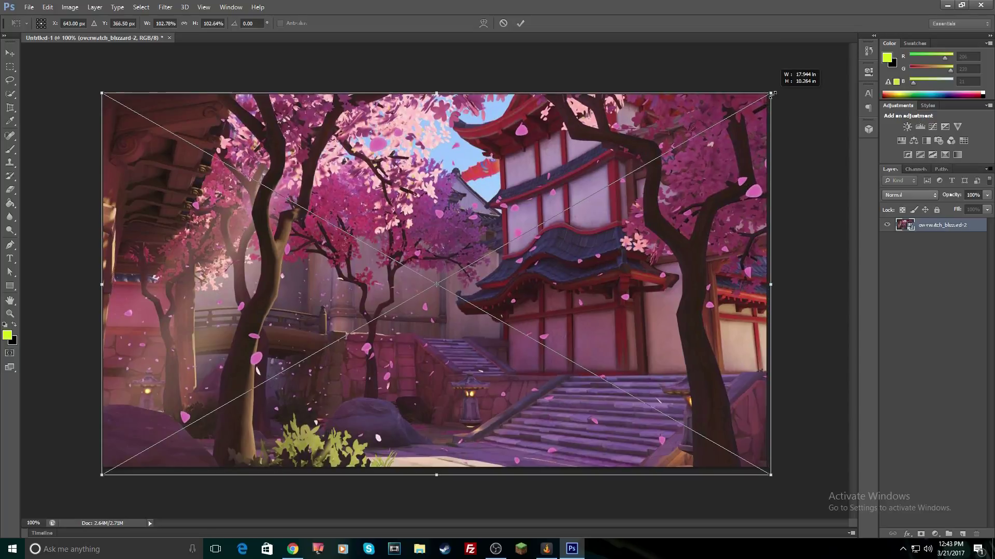
click(520, 24)
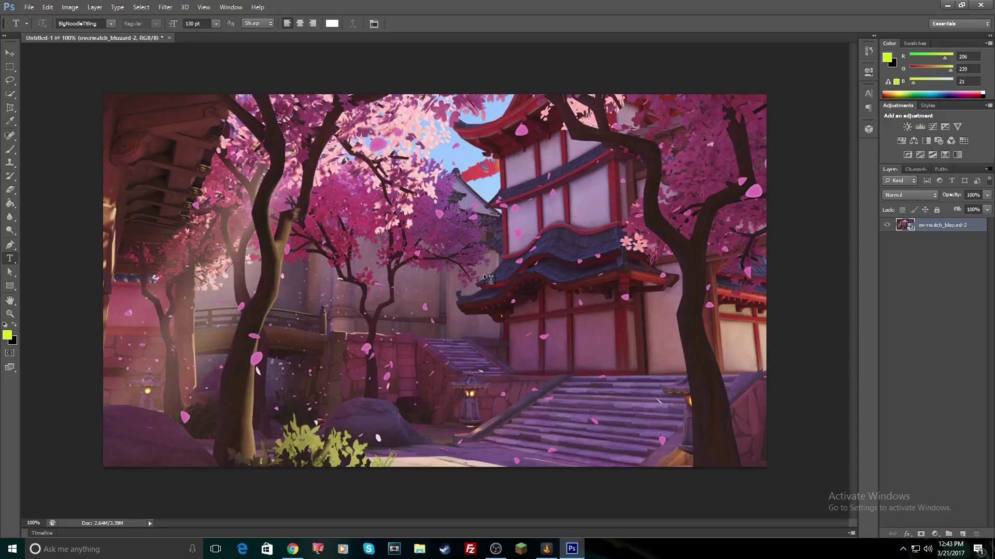
Switch to Chrome and open the full-size transparent image of the silver-armoured hammer character from the "overwatch characters png" results.
click(292, 549)
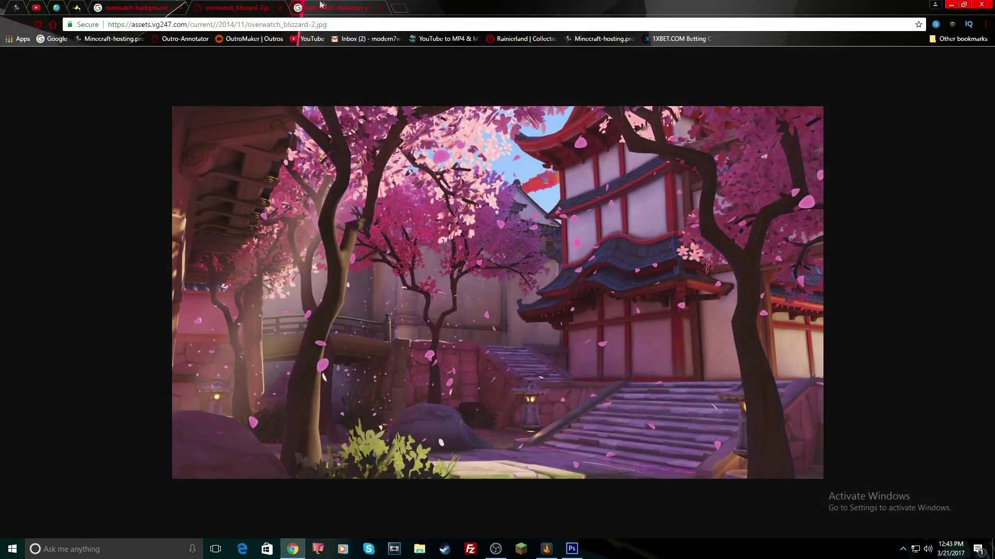
click(289, 5)
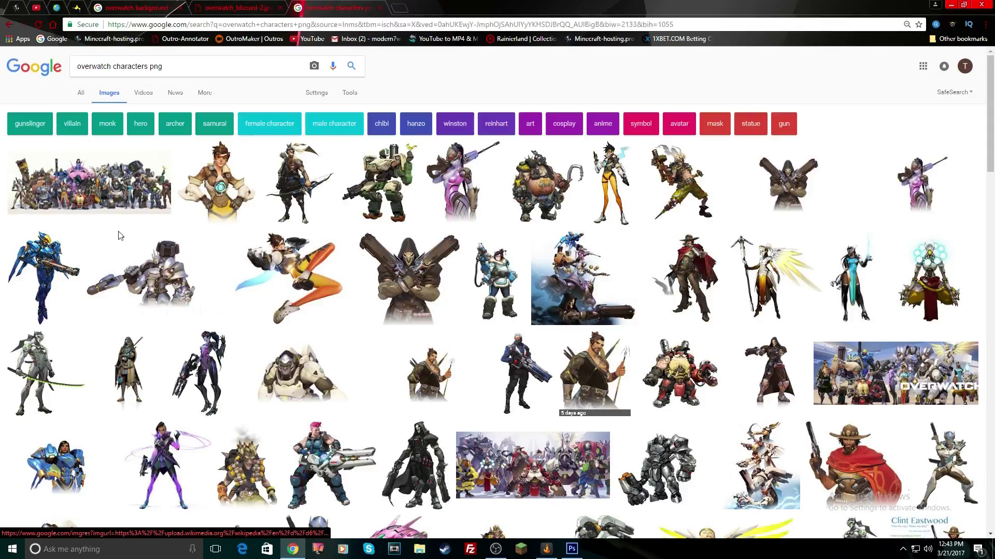
click(166, 281)
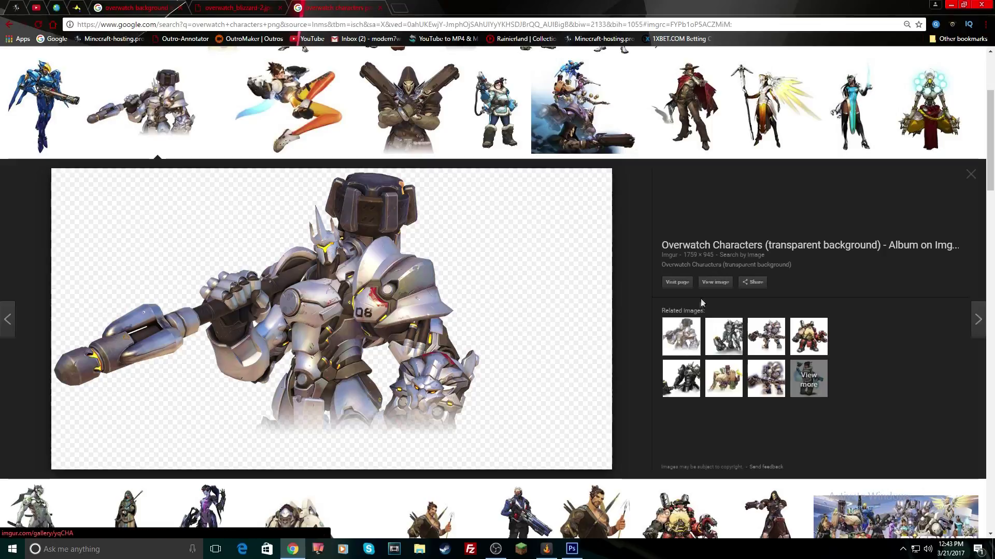
click(716, 283)
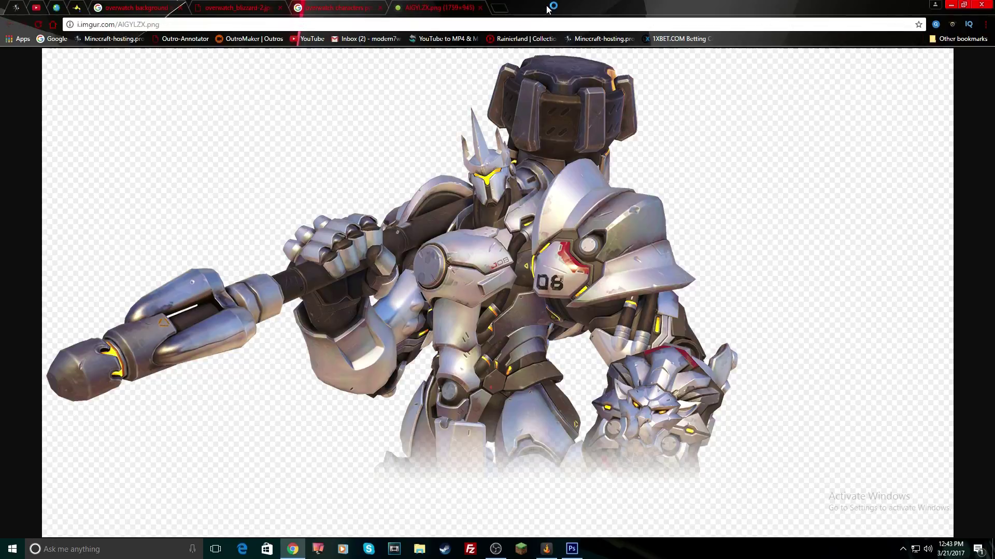
Save the armoured character PNG from the browser onto the desktop and return to the Photoshop document.
double_click(547, 9)
click(947, 6)
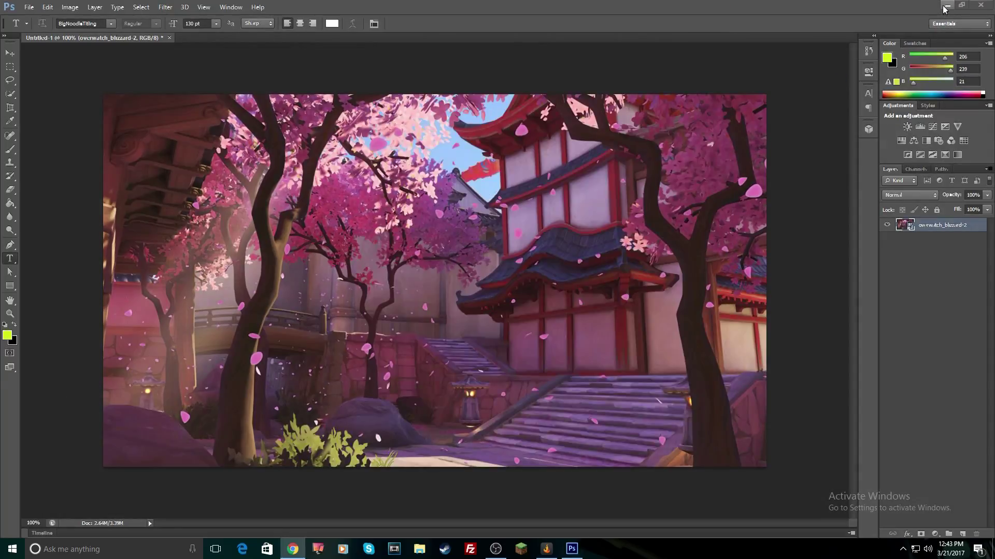
drag(579, 270, 56, 332)
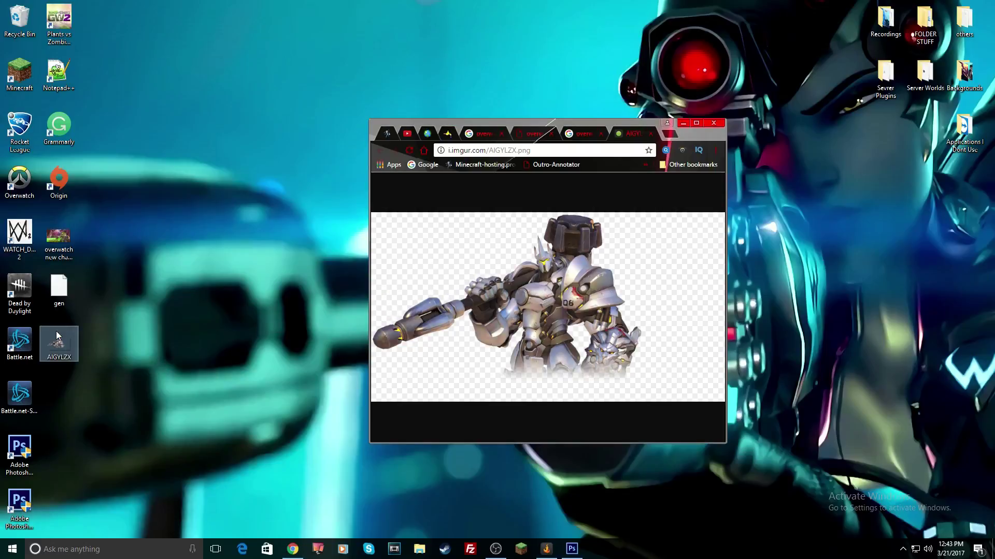
click(696, 124)
click(948, 5)
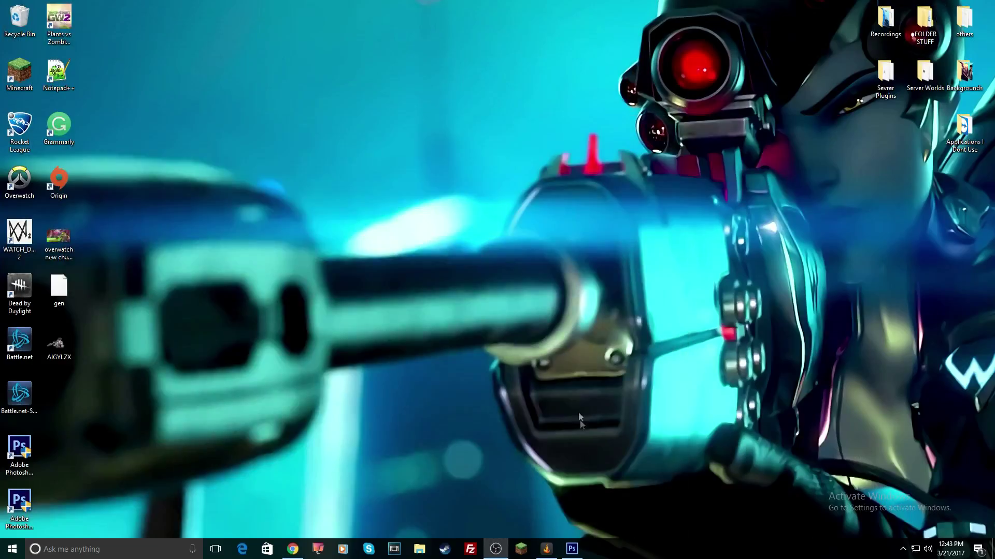
click(571, 549)
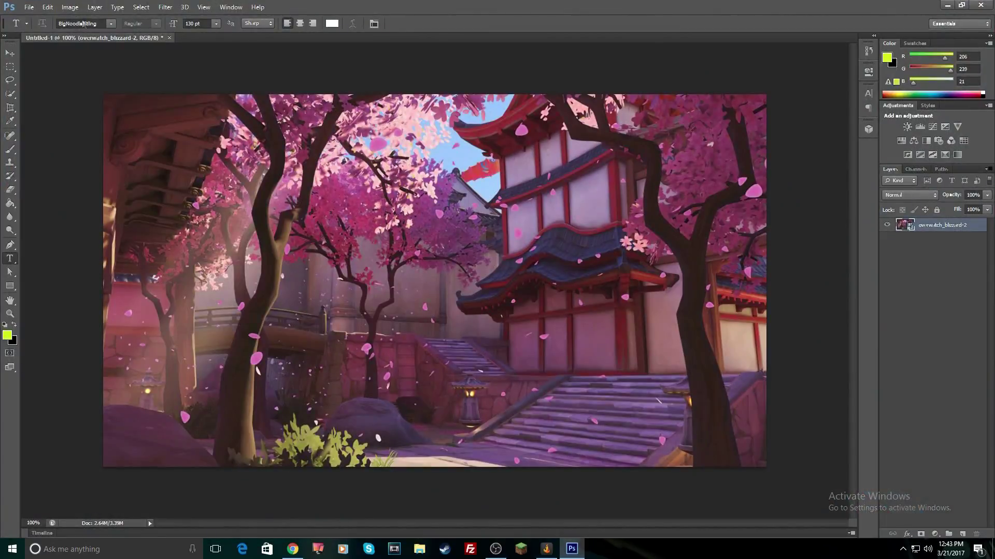
Place the AIGYLZX image of the armoured hammer character from the desktop into the document.
click(30, 8)
click(56, 175)
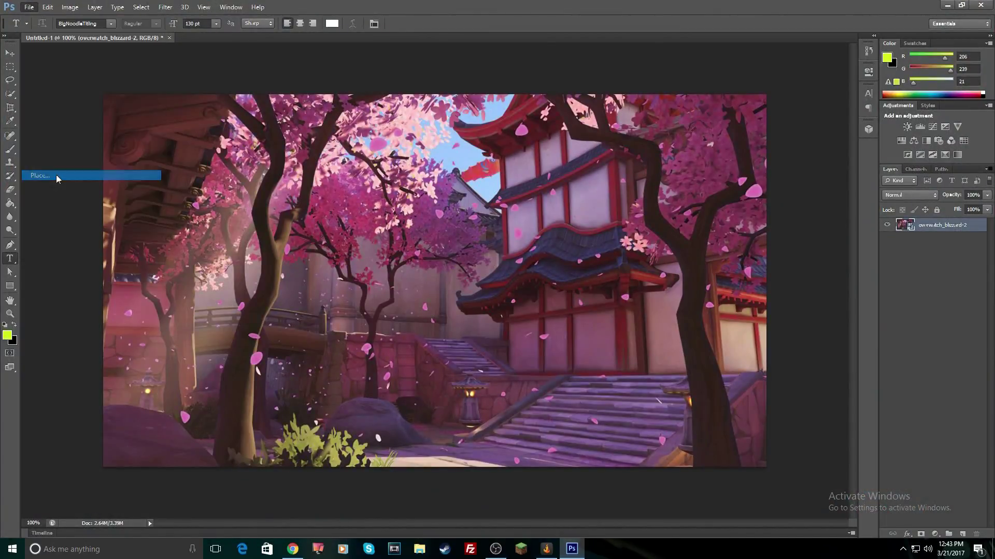
scroll(469, 233, down, 2)
click(469, 201)
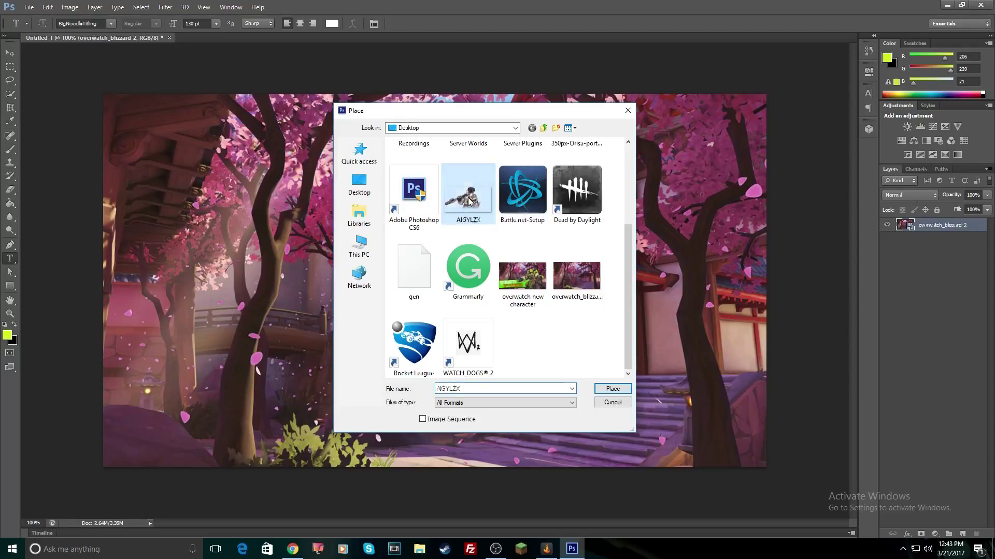
double_click(469, 200)
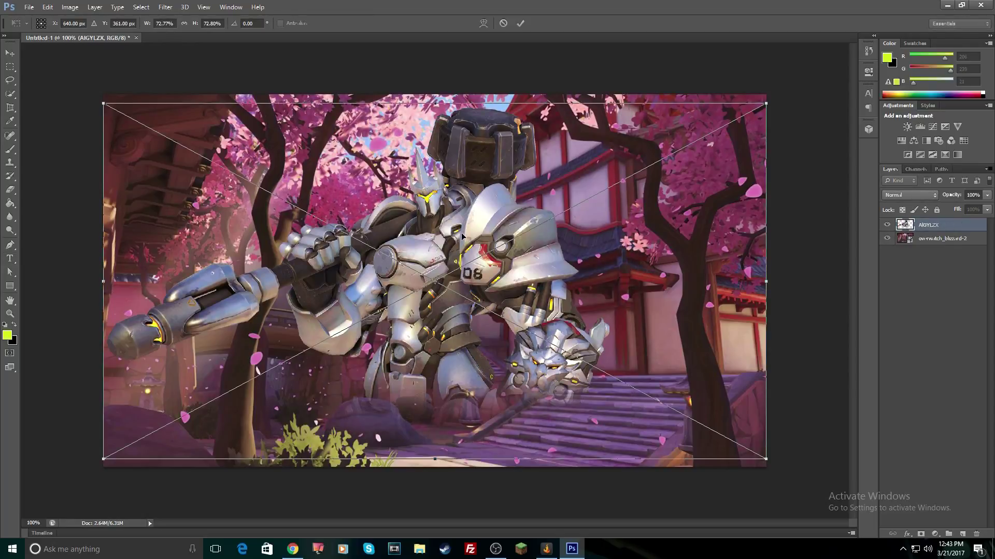
Enlarge the placed armoured character to about 76.5%, shift it toward the canvas's lower-right area, and commit the placement.
drag(444, 231, 625, 305)
drag(288, 183, 253, 168)
mouse_move(543, 341)
mouse_down()
mouse_move(534, 348)
mouse_move(536, 324)
mouse_move(538, 343)
mouse_up()
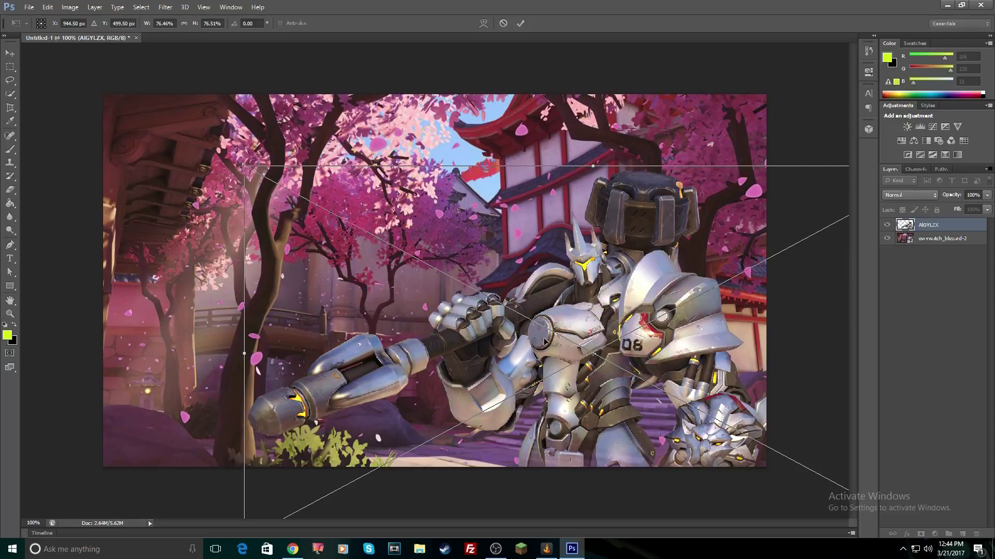
click(521, 23)
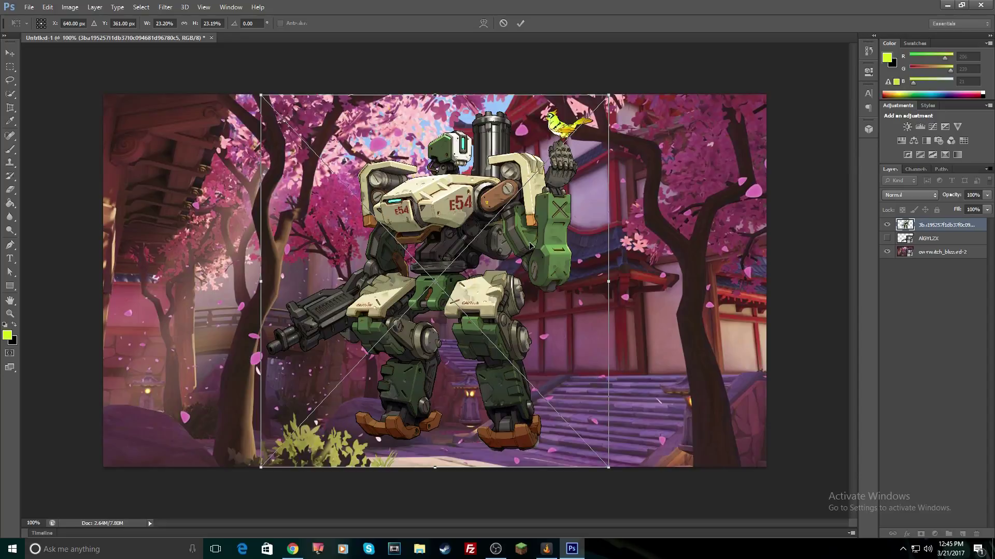
Enlarge the placed green robot image to about 26.9%, shift it toward the canvas's lower-right area, and commit the placement.
drag(533, 206, 576, 256)
drag(651, 147, 705, 88)
drag(602, 207, 665, 240)
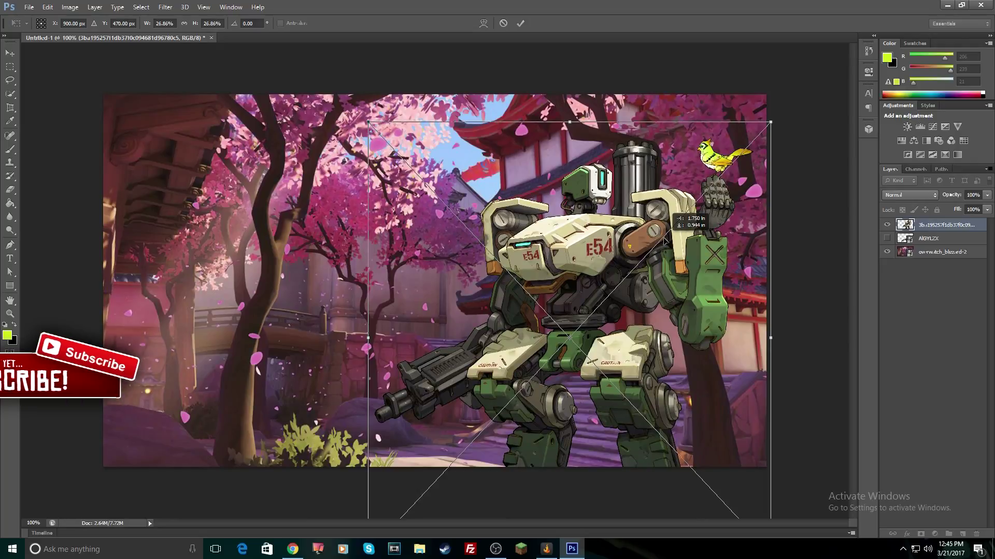
click(520, 24)
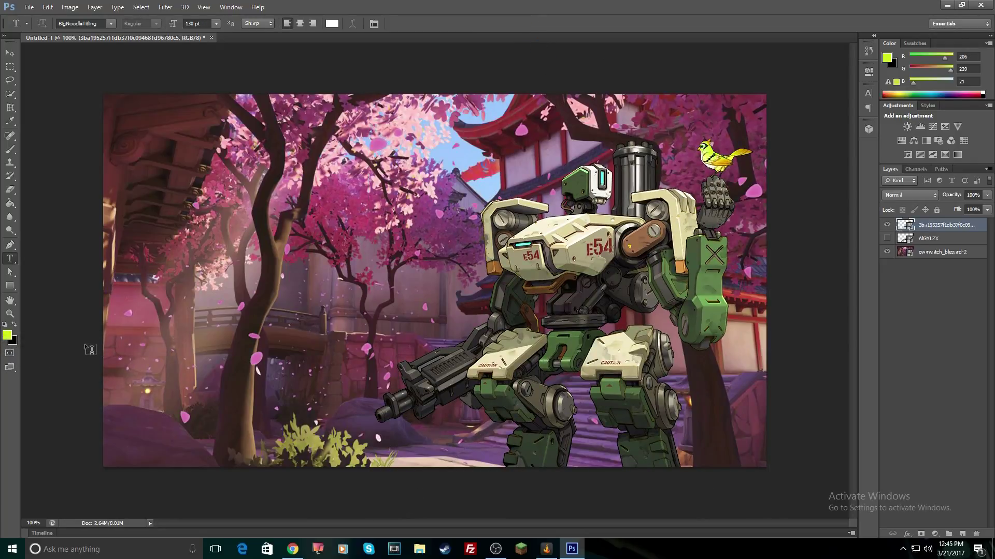
Draw a filled rectangle about 864 × 185 px along the canvas's lower edge, starting at its left side.
click(11, 291)
click(10, 291)
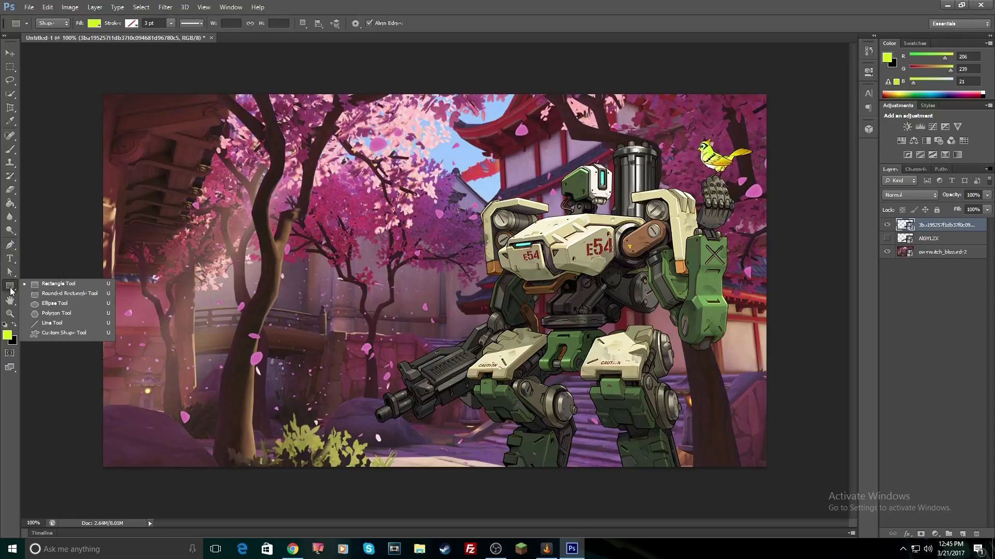
click(45, 285)
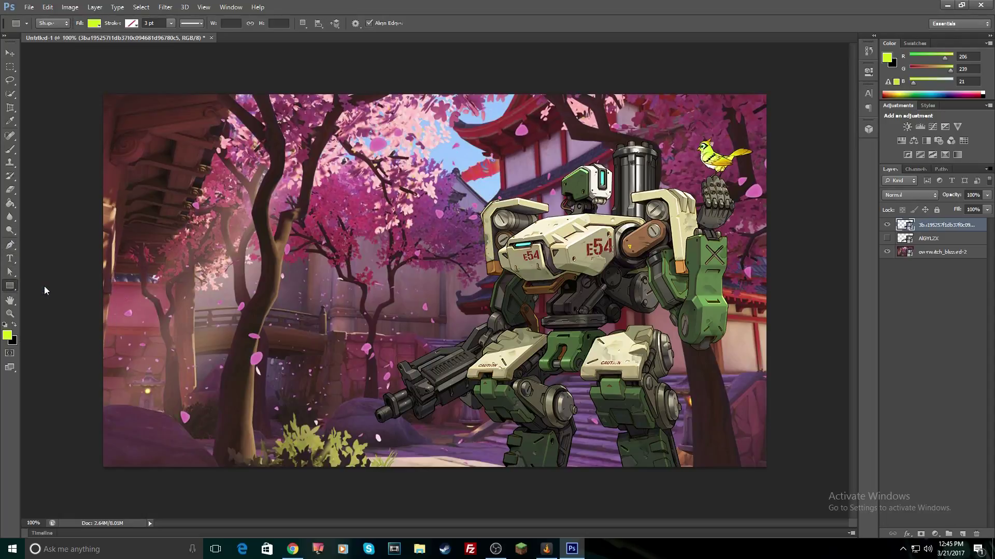
drag(102, 369, 549, 465)
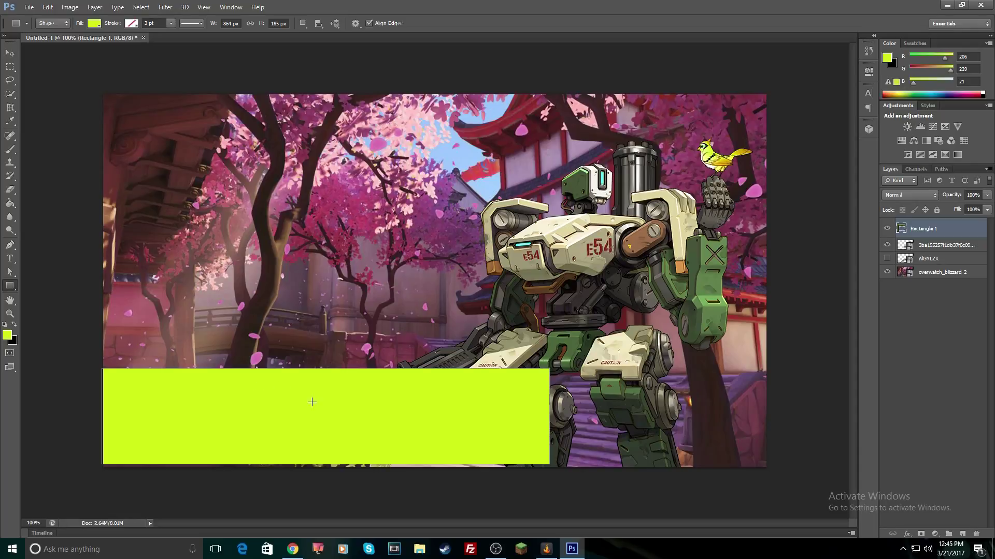
Open the rectangle layer's blending options and add a 3 px black outside stroke.
right_click(934, 230)
click(822, 153)
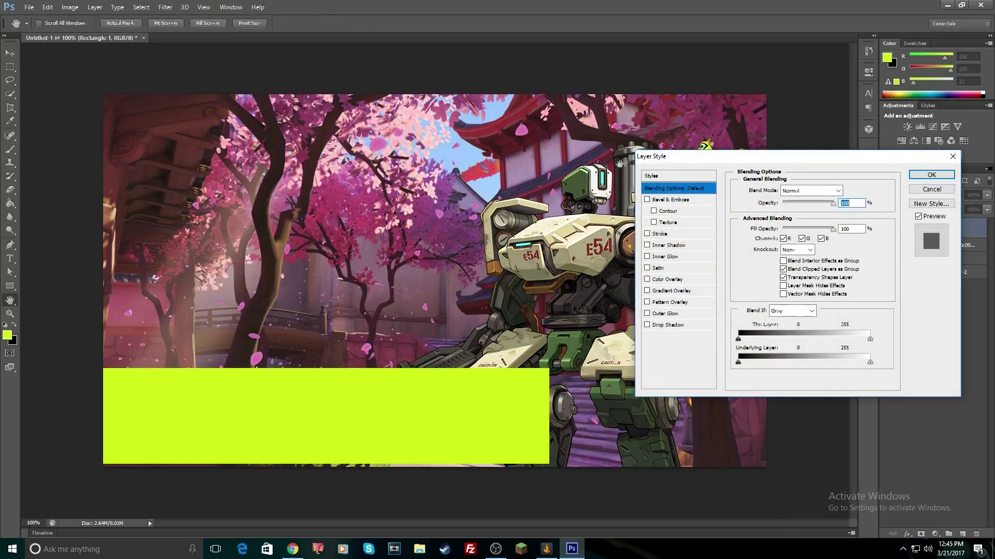
click(664, 235)
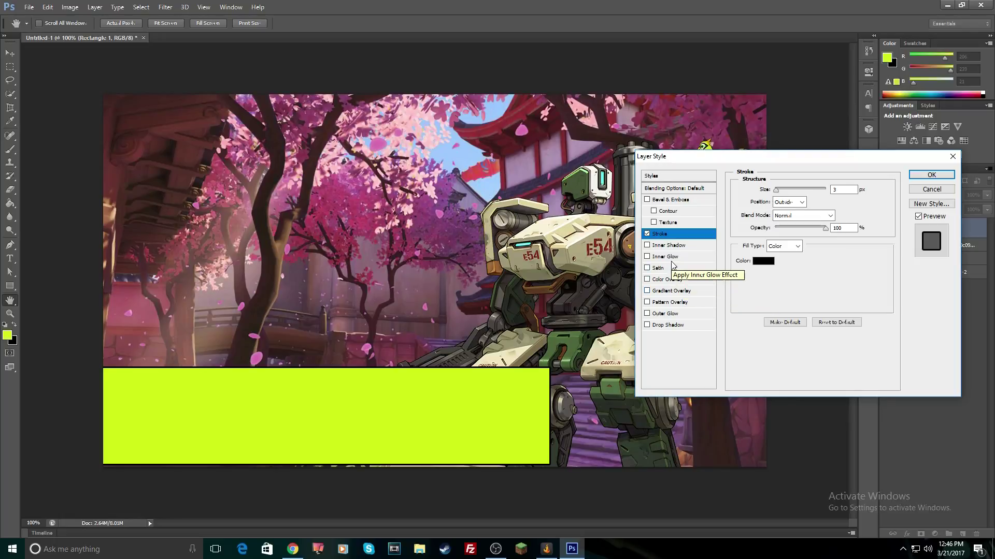
Add a colour overlay of blue #1ca0de to the rectangle, lower the overlay's opacity to about 70%, and apply the layer style.
click(669, 280)
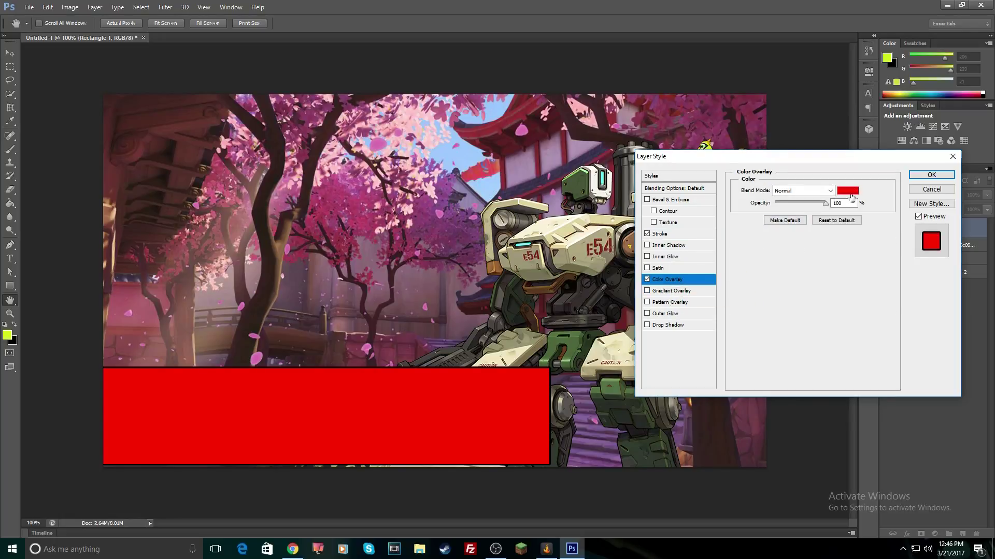
click(850, 191)
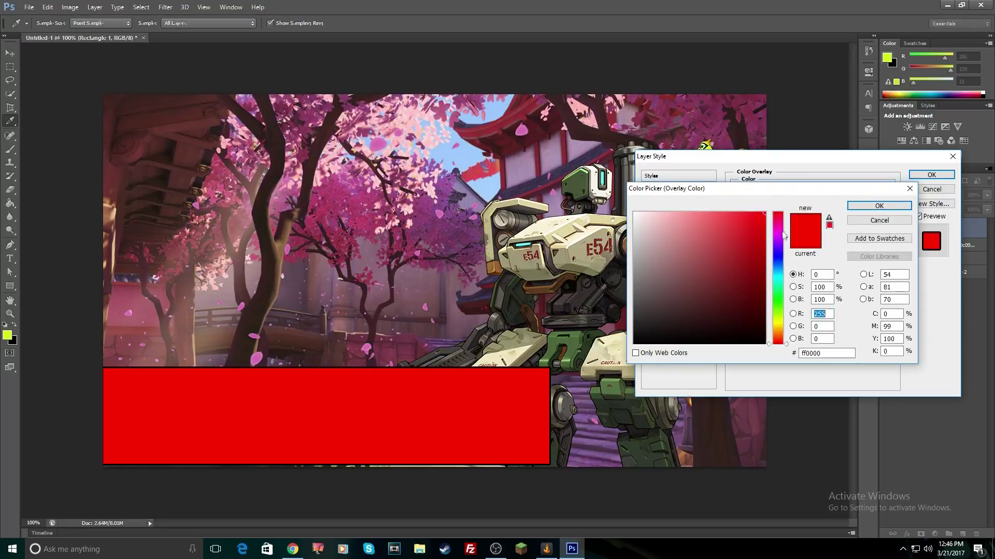
click(780, 255)
drag(779, 256, 783, 275)
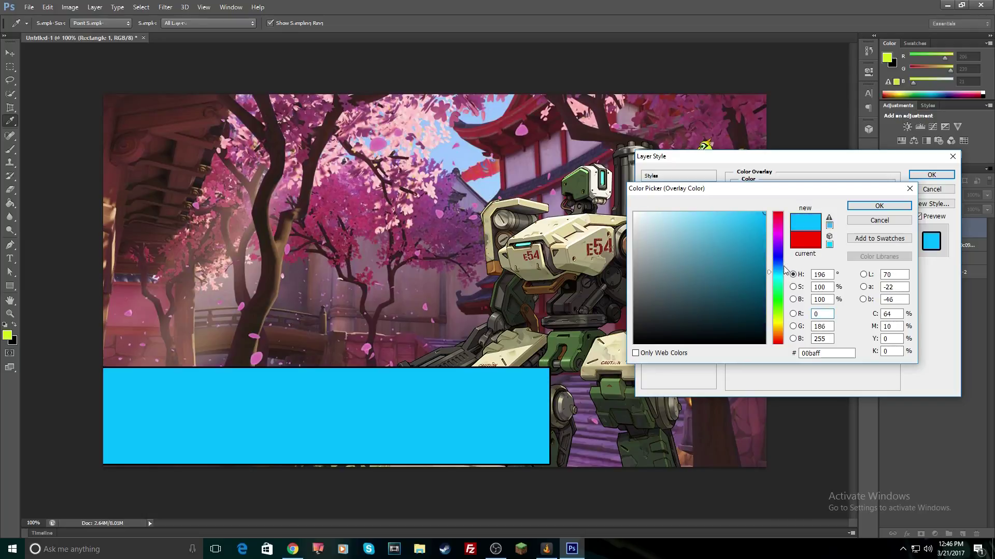
mouse_move(783, 272)
mouse_down()
mouse_move(783, 345)
mouse_move(784, 275)
mouse_up()
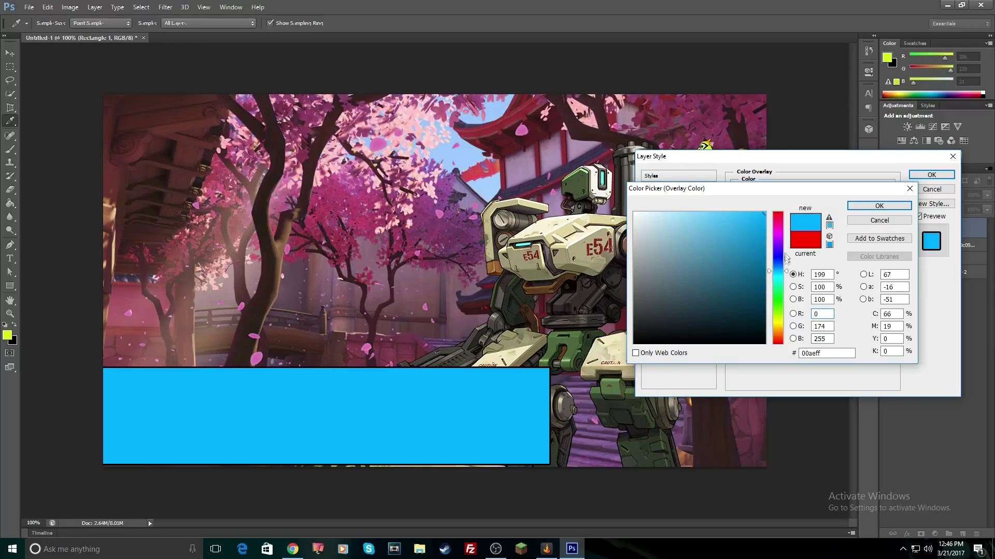
click(742, 229)
click(748, 229)
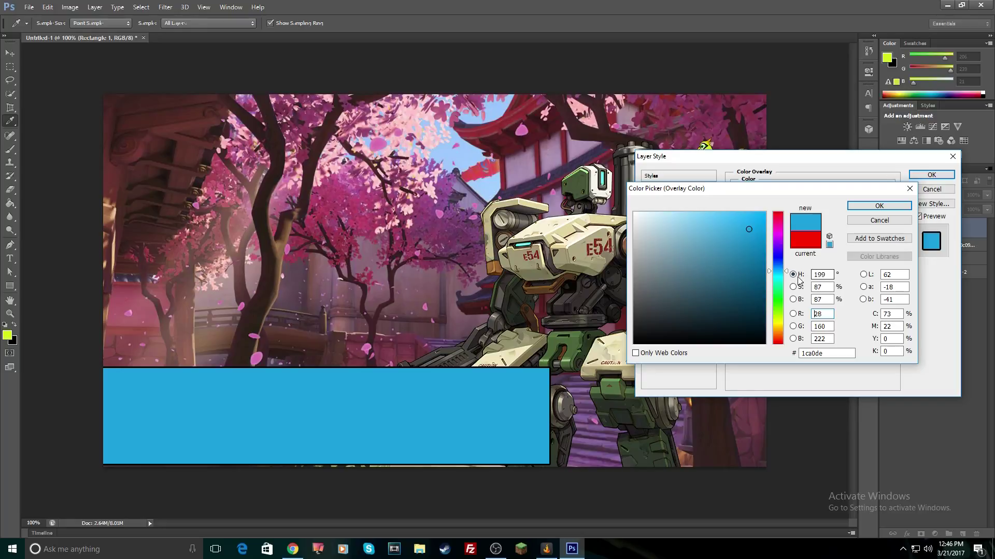
click(879, 206)
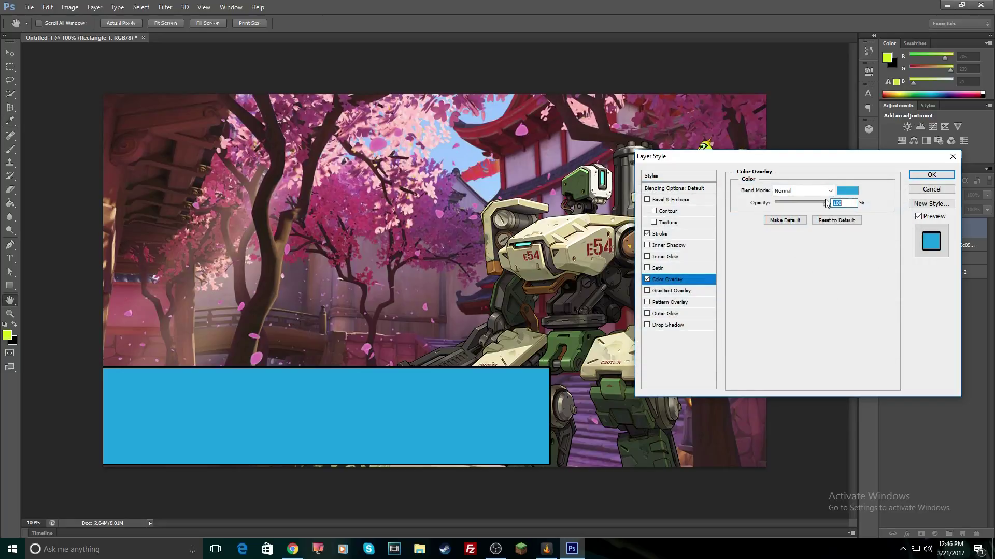
drag(826, 206, 810, 207)
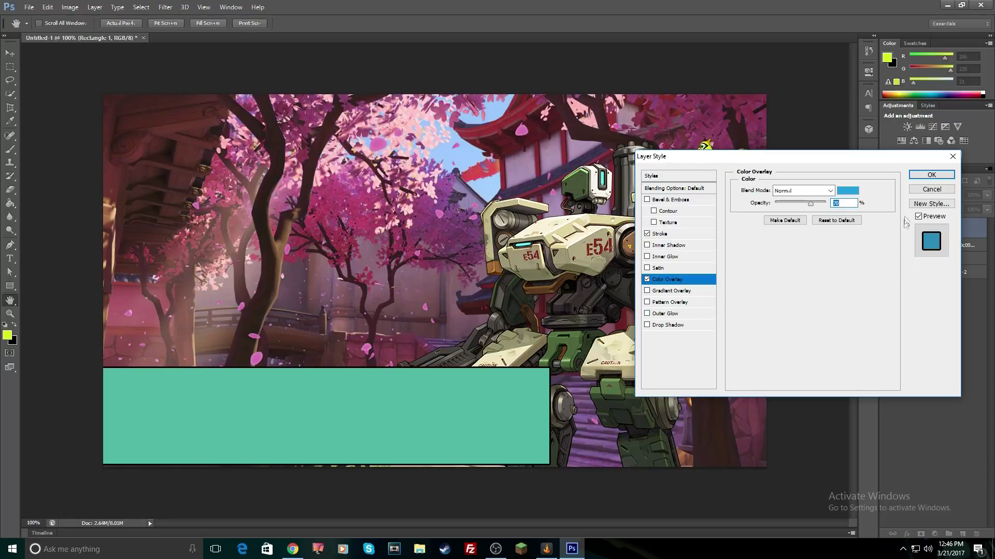
click(926, 178)
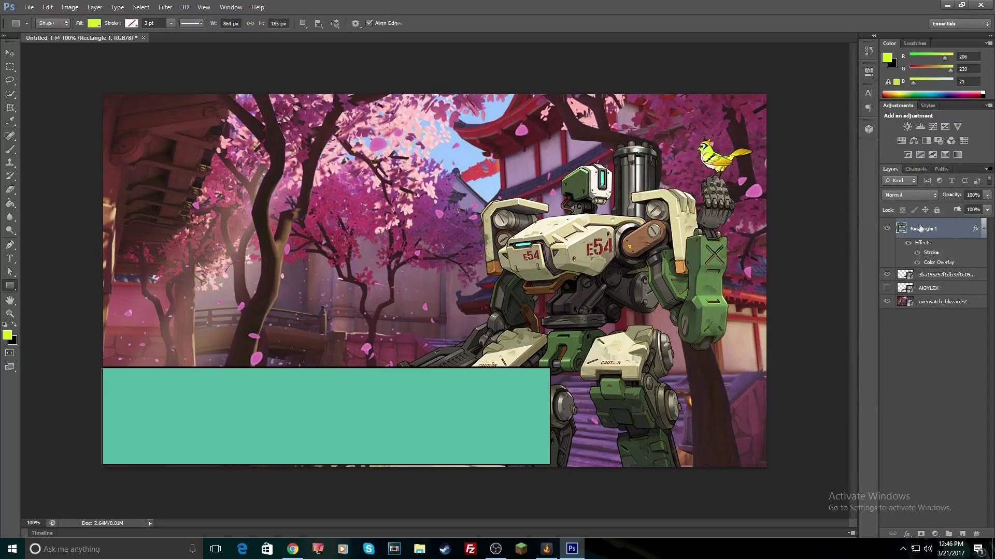
Lower the rectangle layer's overall opacity to 75%.
click(987, 197)
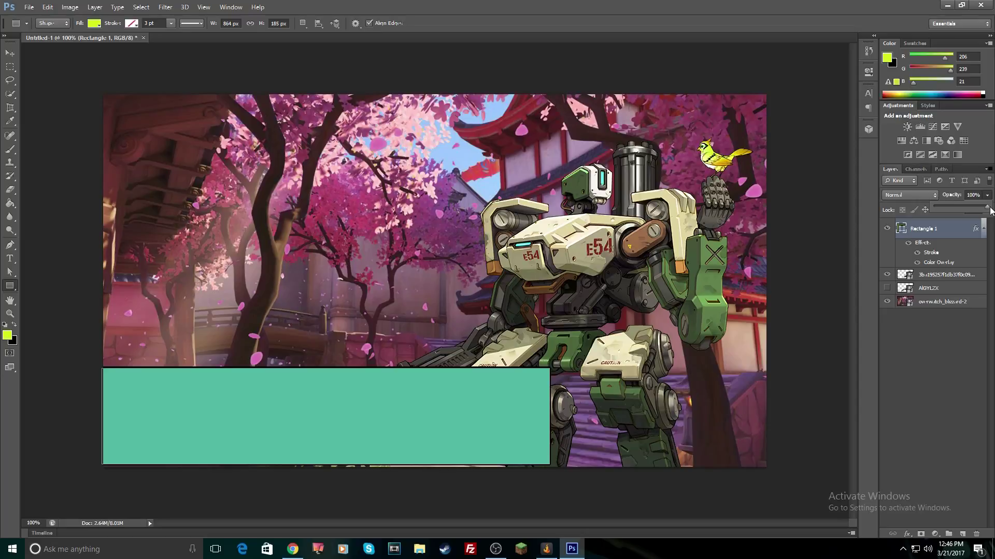
drag(987, 209, 976, 213)
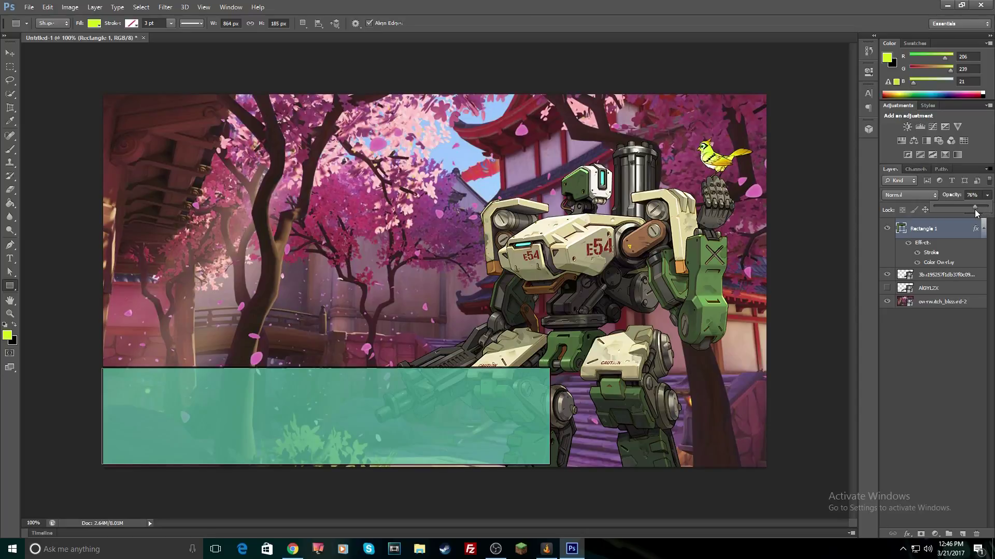
click(904, 352)
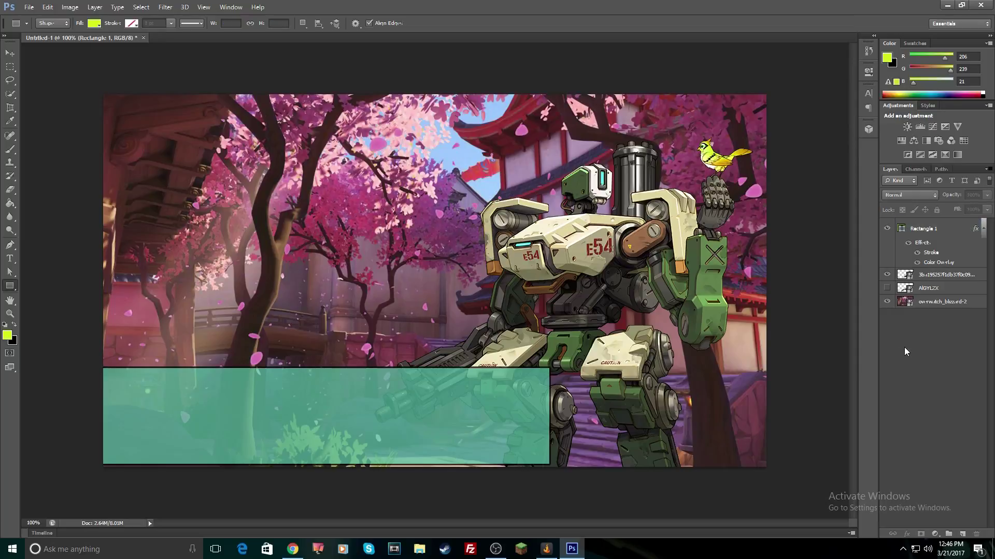
Free-transform the teal rectangle, rotating it about -2.15° and moving it up to about Y 591.5 px, and commit.
click(929, 231)
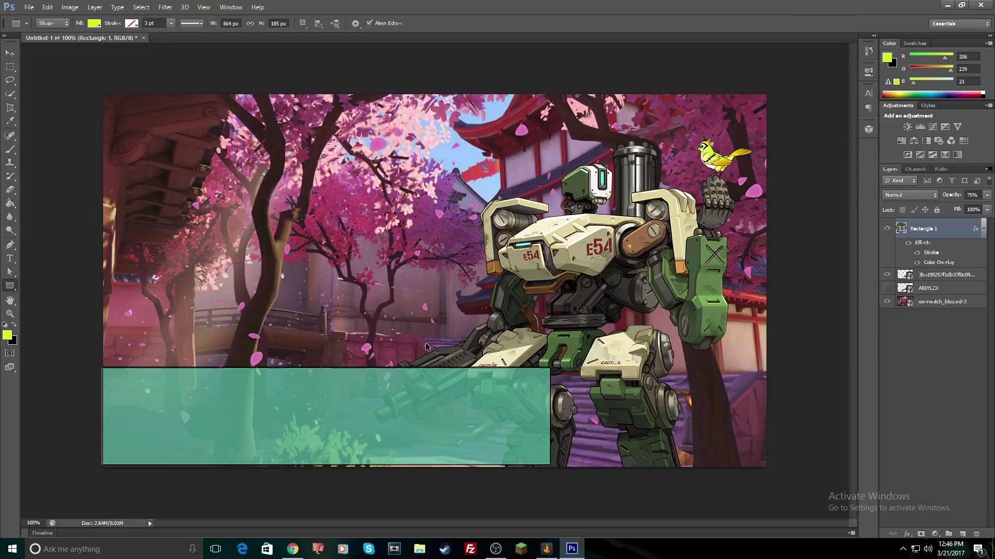
key(ctrl+t)
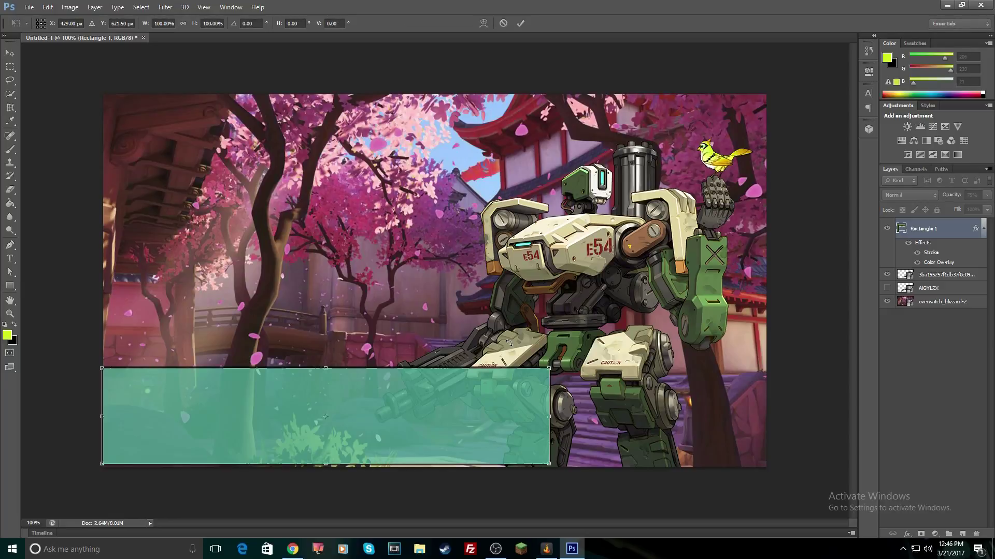
drag(513, 344, 511, 337)
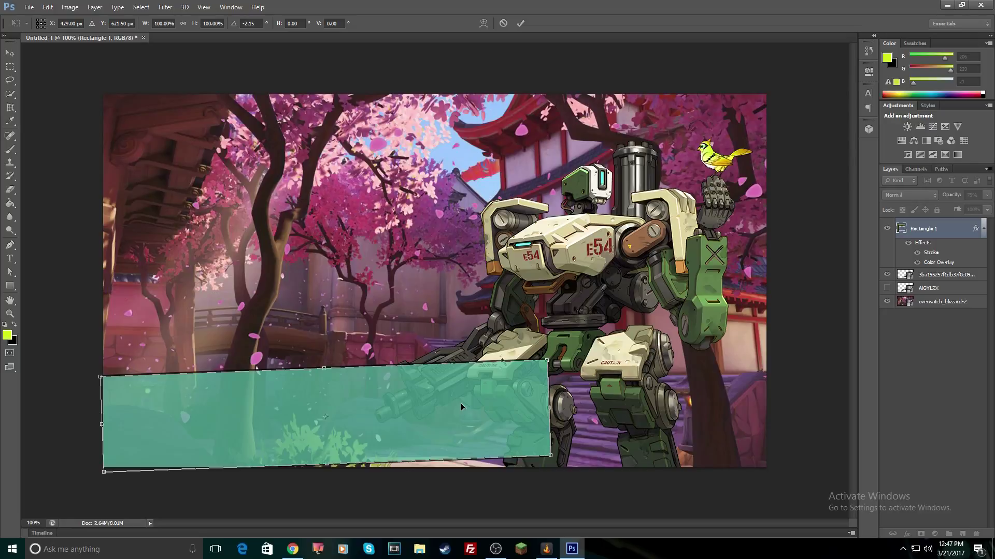
drag(461, 403, 461, 387)
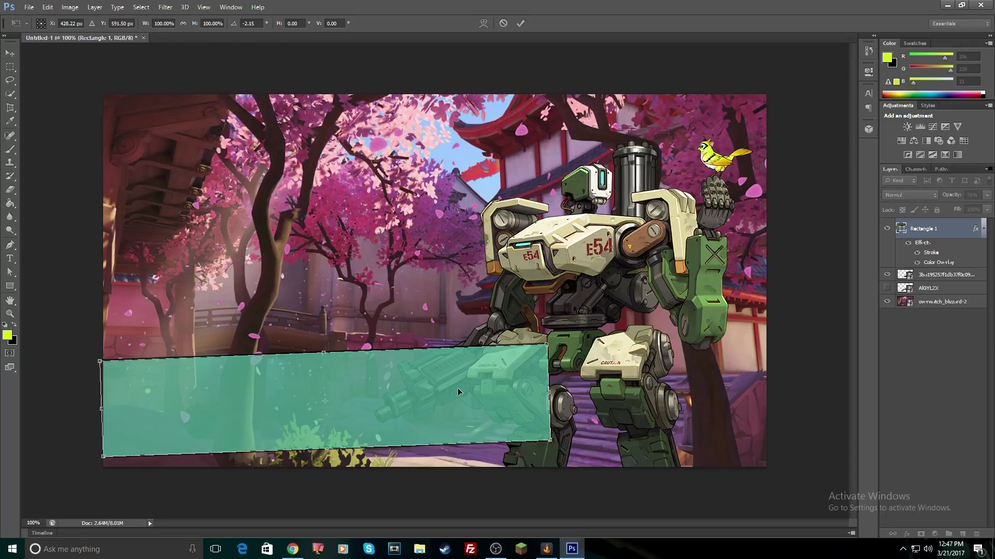
click(523, 26)
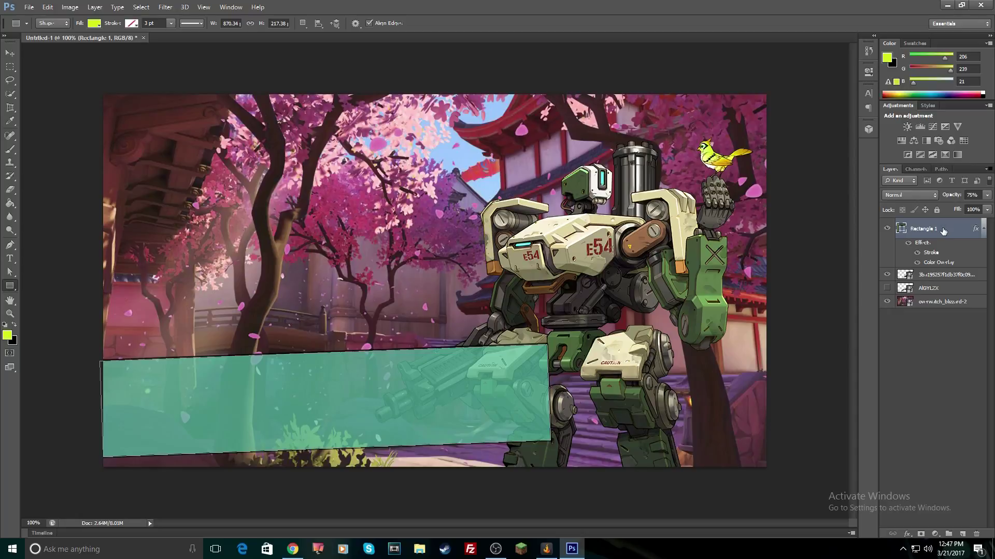
Move the rectangle layer directly beneath the green robot layer and rasterize the shape with the Eraser tool active.
drag(943, 231, 949, 289)
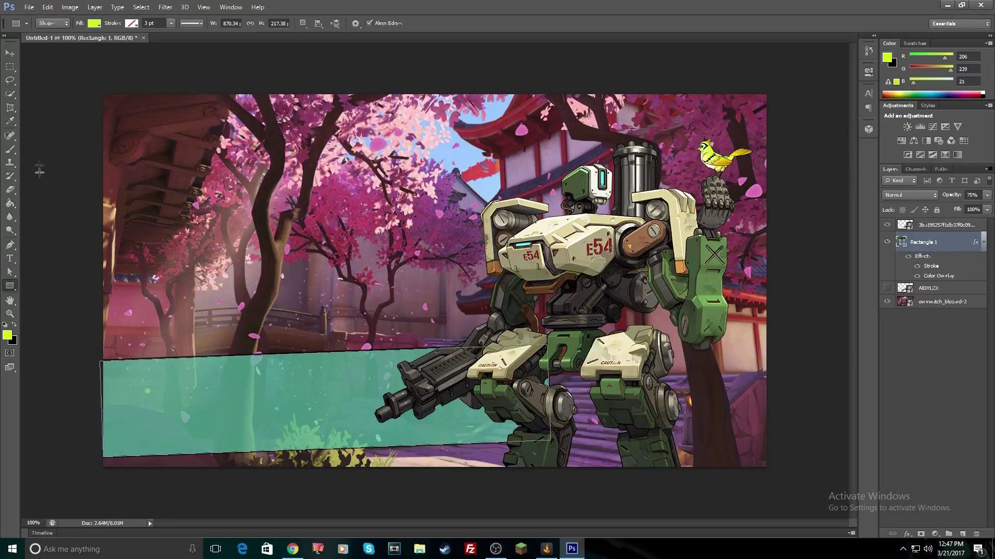
click(12, 191)
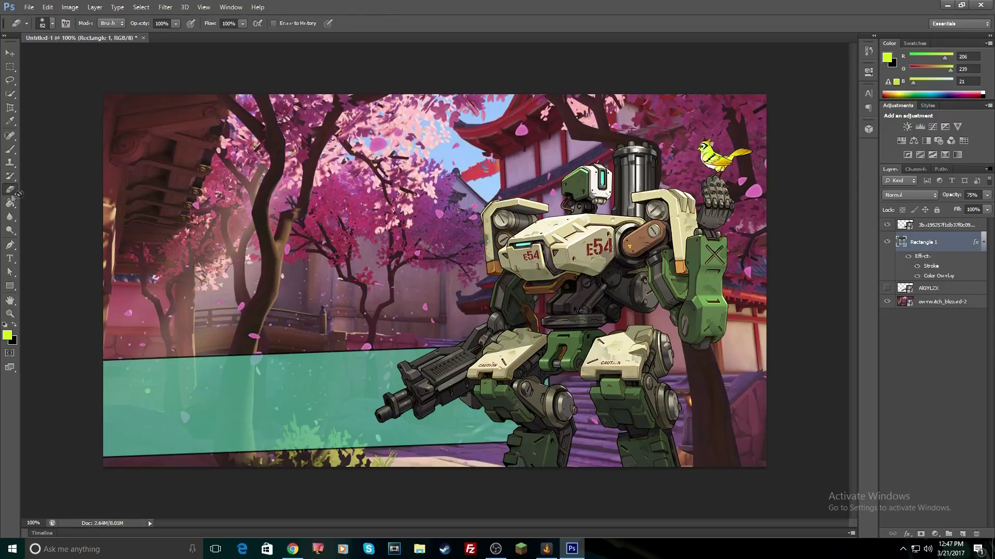
click(430, 245)
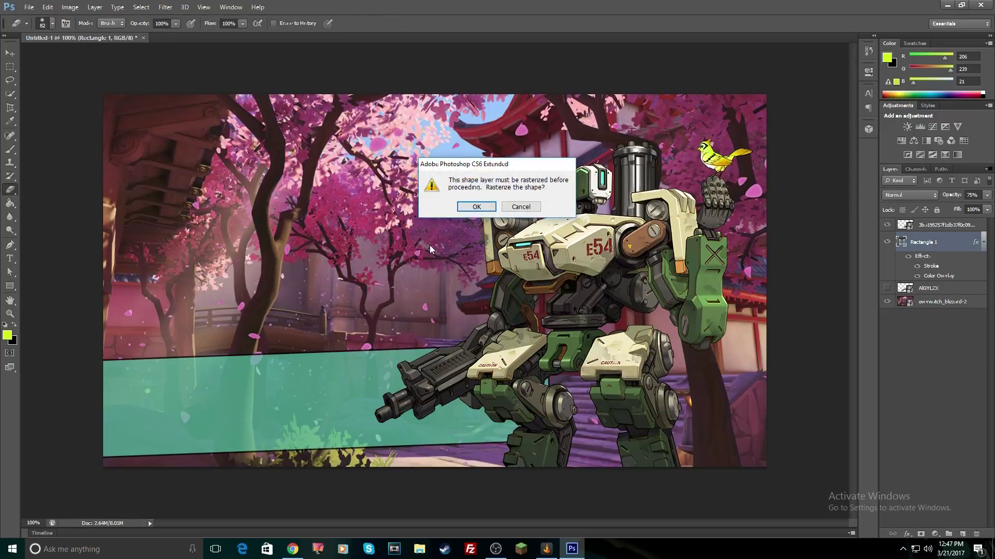
click(474, 207)
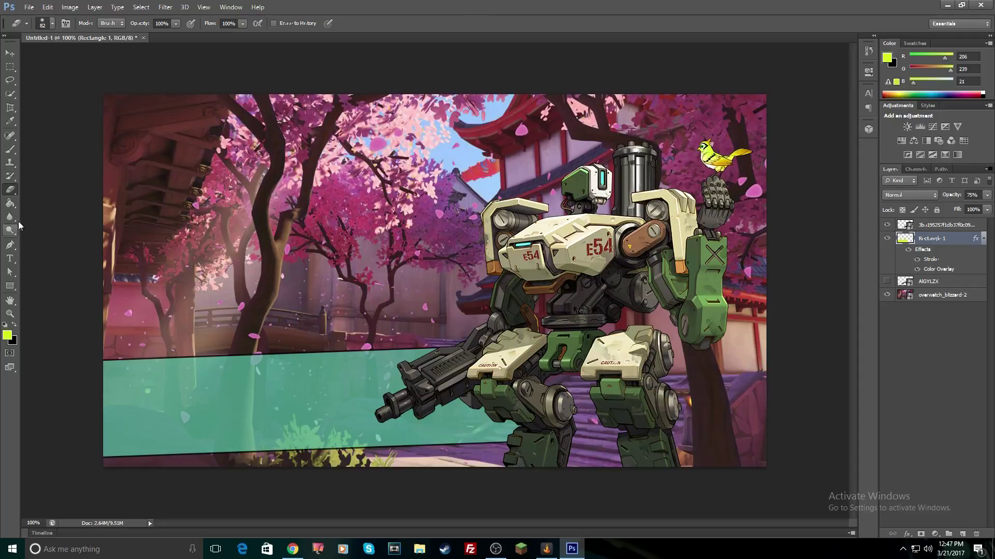
Add the title text OVERWATCH in white 130 pt BigNoodleTitling, placing it on the upper part of the teal banner.
click(10, 258)
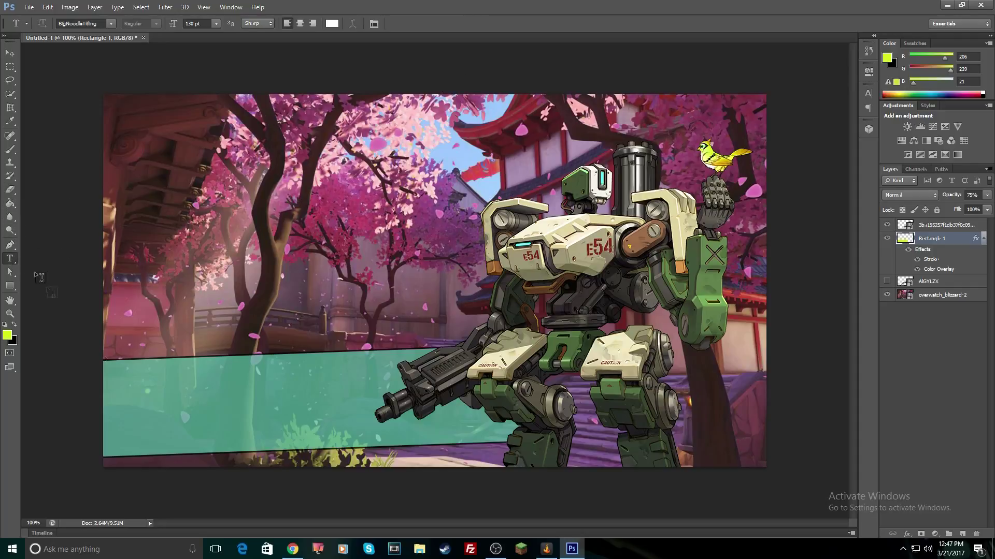
click(128, 393)
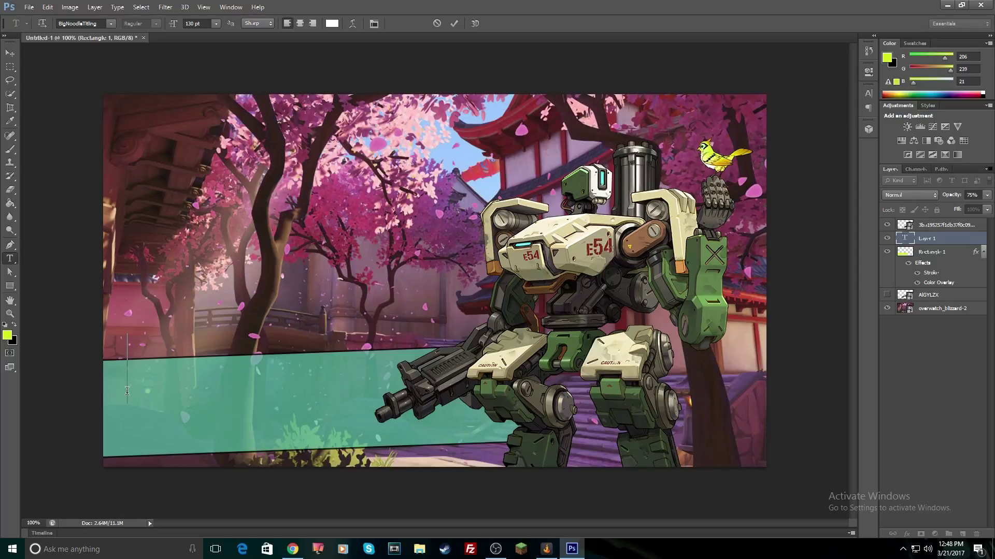
text(0)
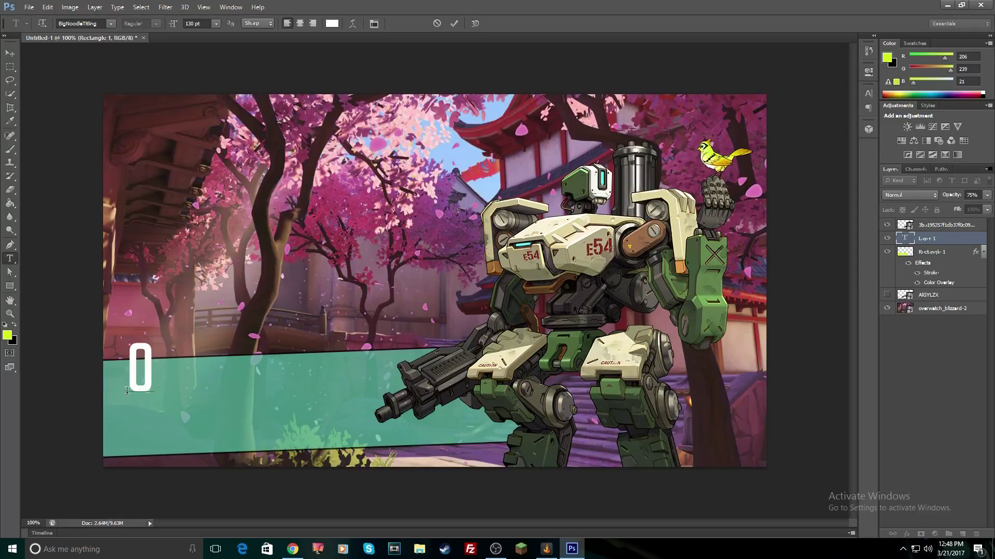
text(VER)
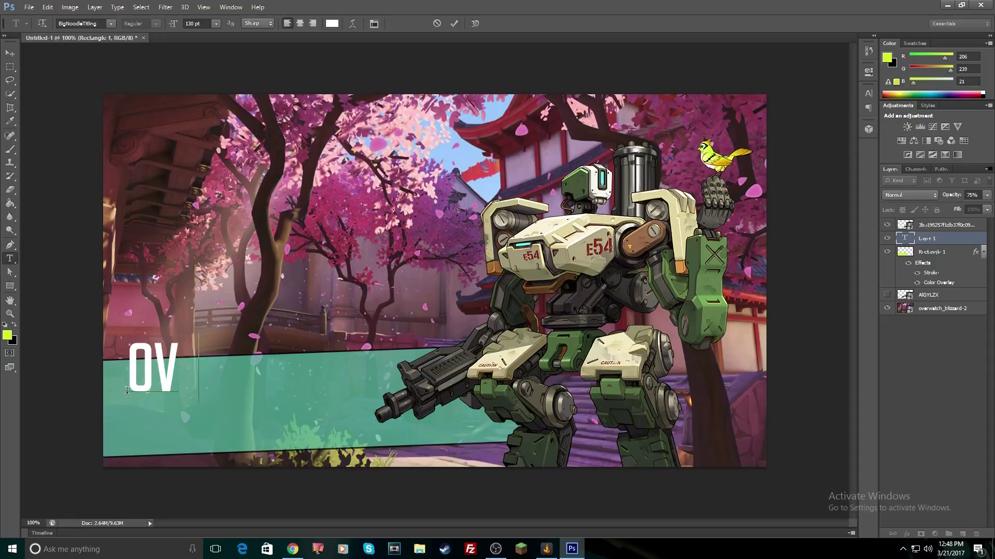
text(TWACH)
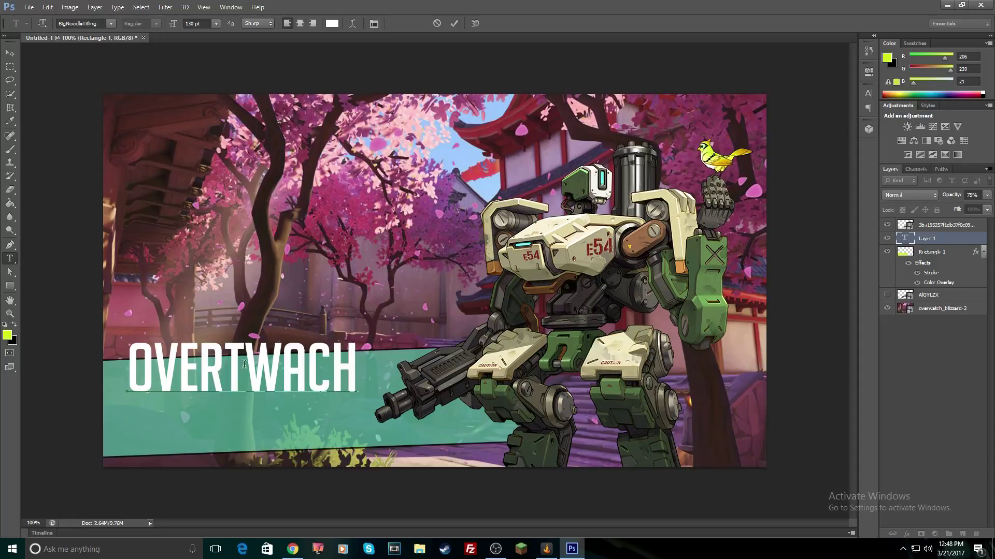
key(BackSpace)
key(BackSpace)
key(BackSpace)
key(BackSpace)
key(BackSpace)
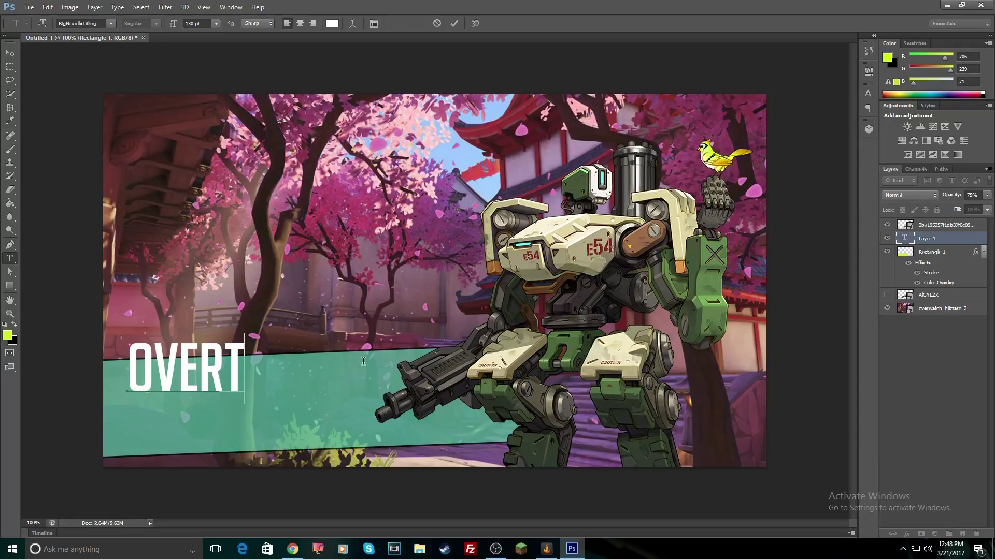
text(WATCH)
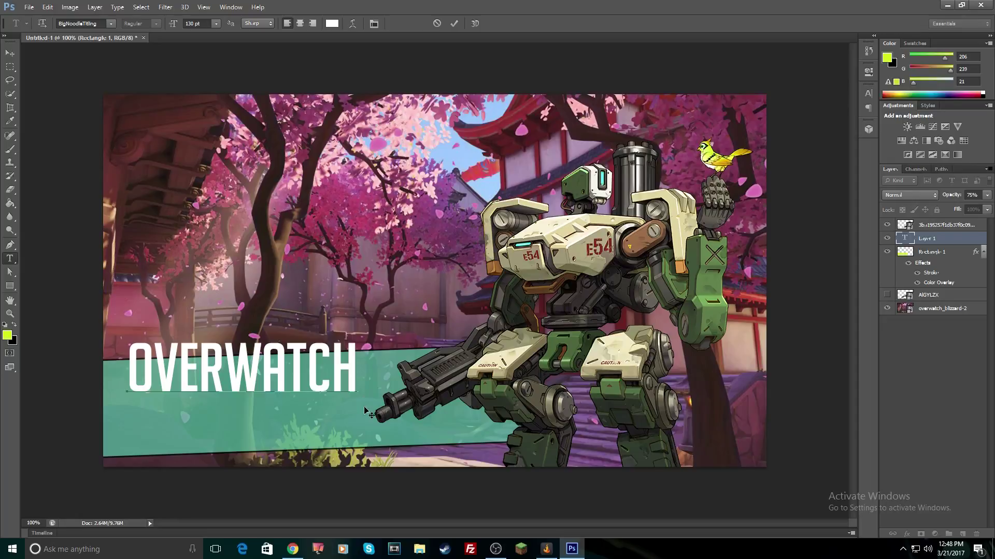
drag(365, 416, 366, 429)
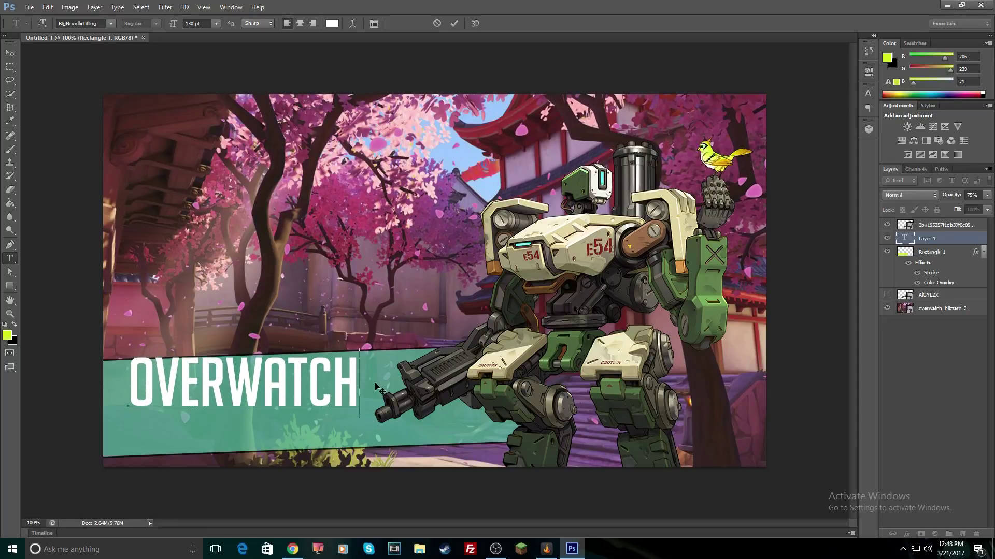
click(454, 24)
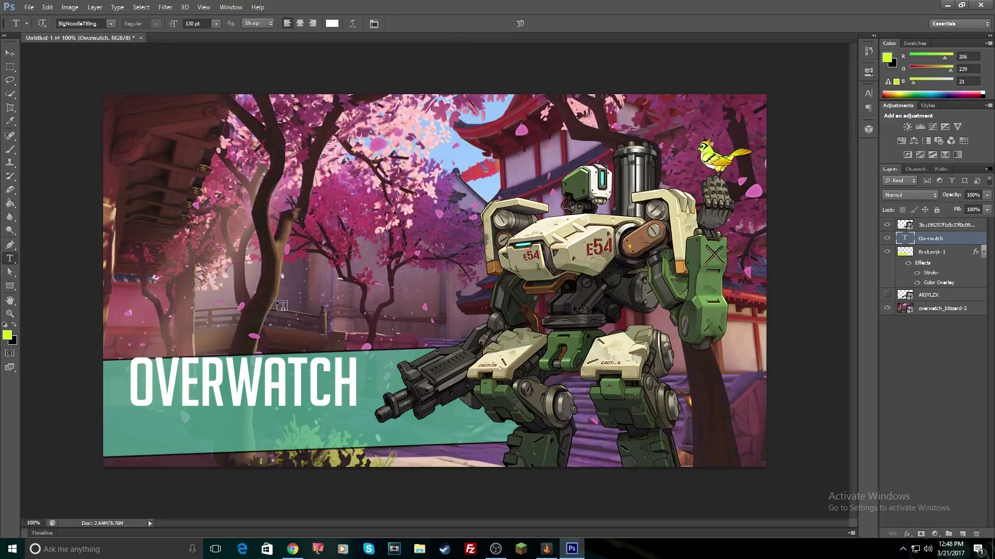
Free-transform the OVERWATCH text, rotating it about -2.35° and moving it left to about X 248 px, and commit.
key(ctrl+t)
drag(287, 313, 284, 312)
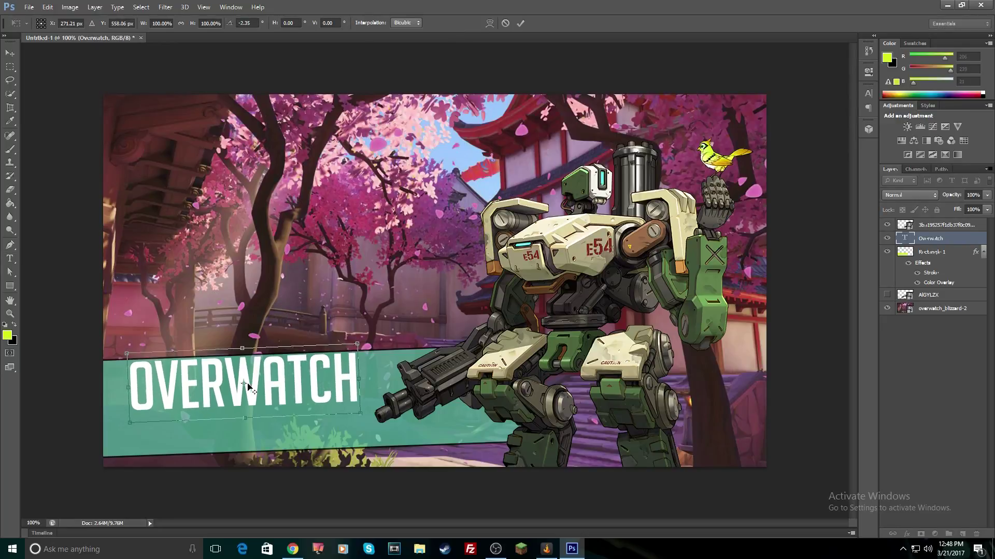
drag(247, 384, 236, 385)
drag(325, 369, 316, 370)
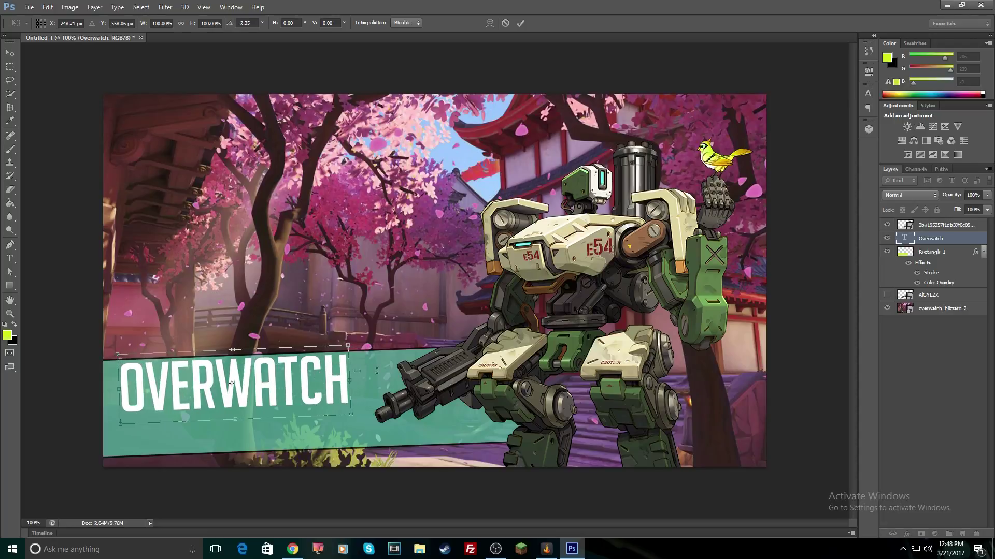
click(520, 22)
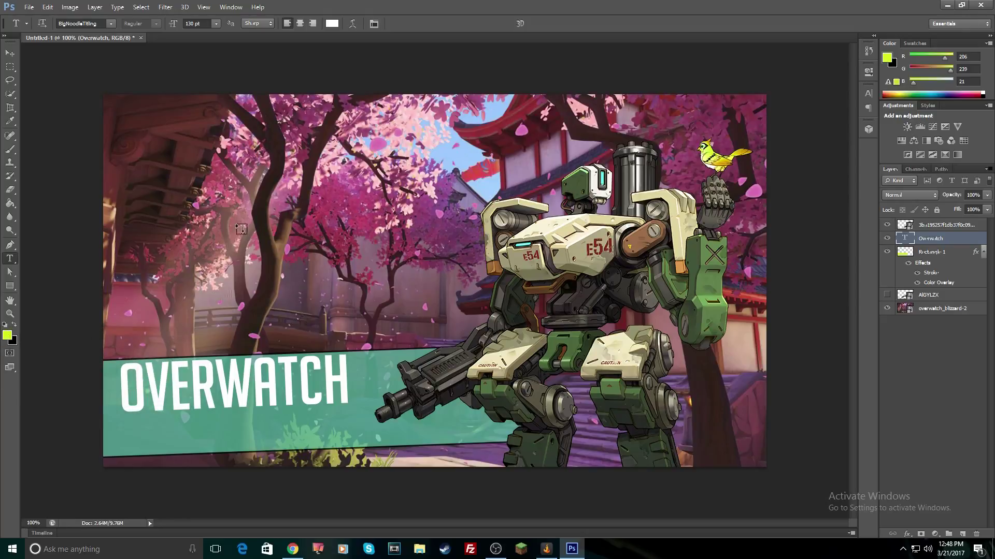
Add a separate text layer reading TUTORIAL in the same font and size, positioned below OVERWATCH near the banner's lower edge.
click(178, 445)
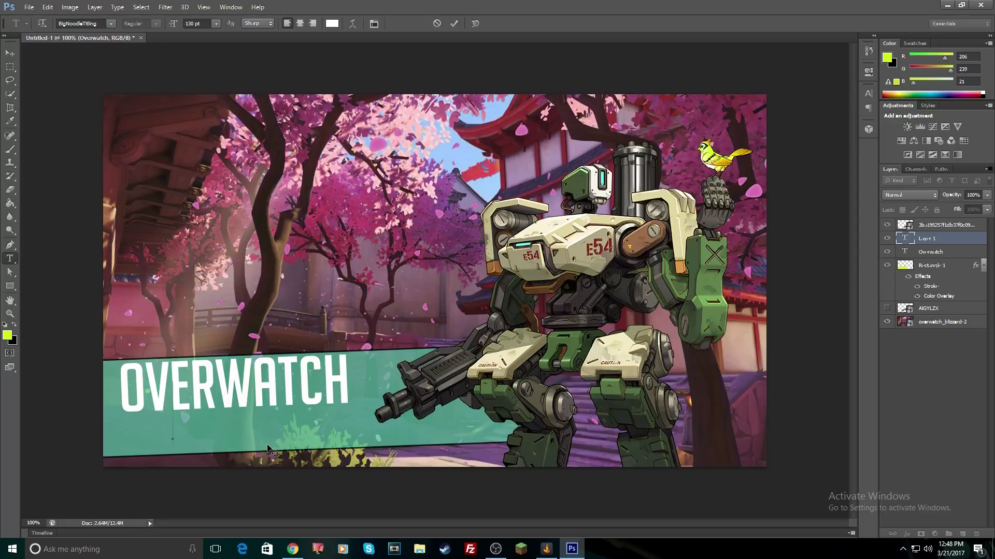
text(TUTORIA)
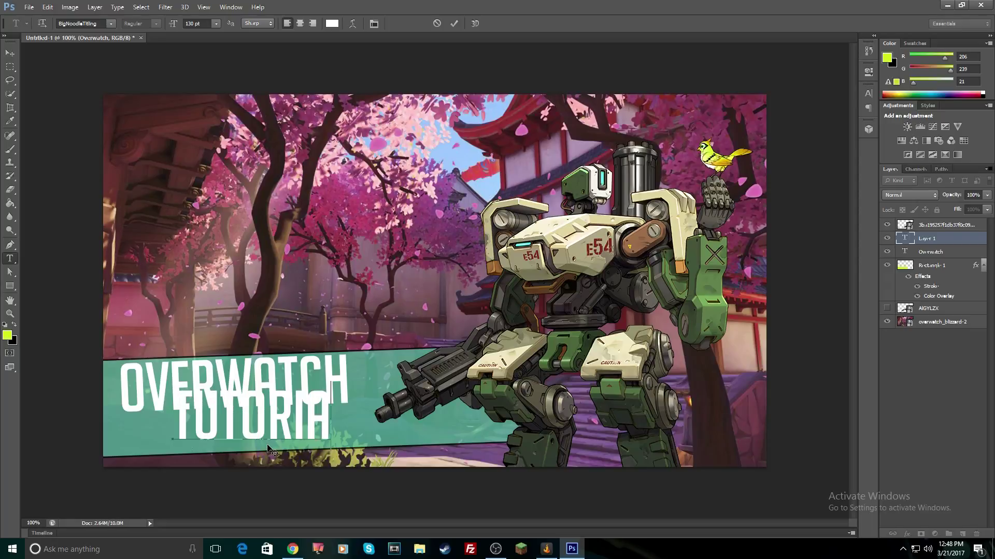
text(L)
key(ctrl)
drag(337, 374, 331, 383)
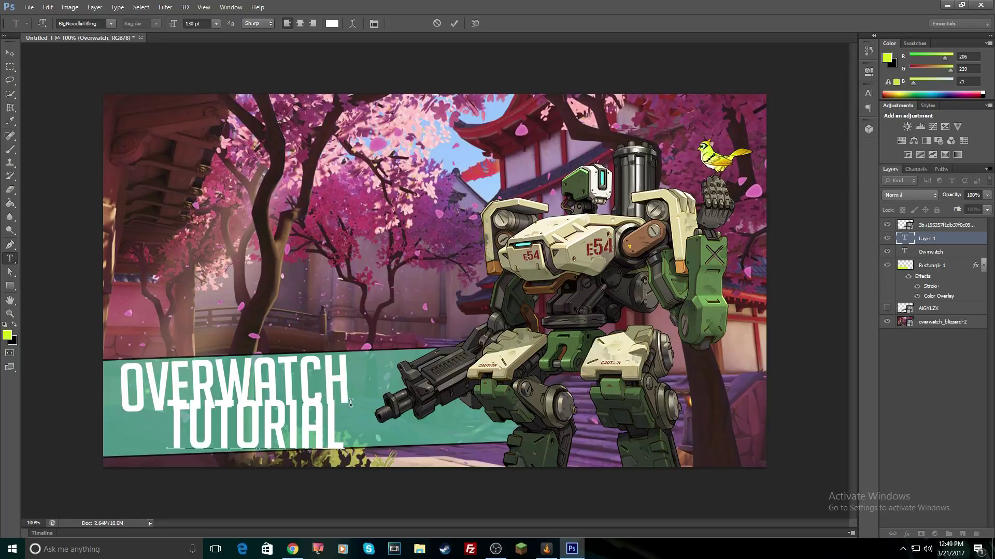
click(454, 23)
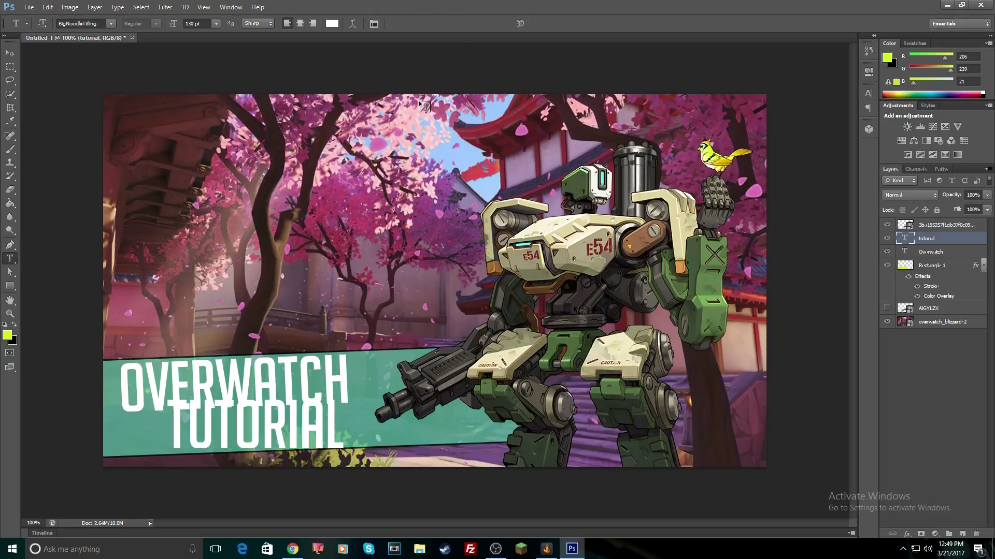
Free-transform the TUTORIAL text, rotating it about -3.11°, scaling it down to about 88% and shifting it right, and commit.
key(ctrl+t)
drag(273, 355, 291, 345)
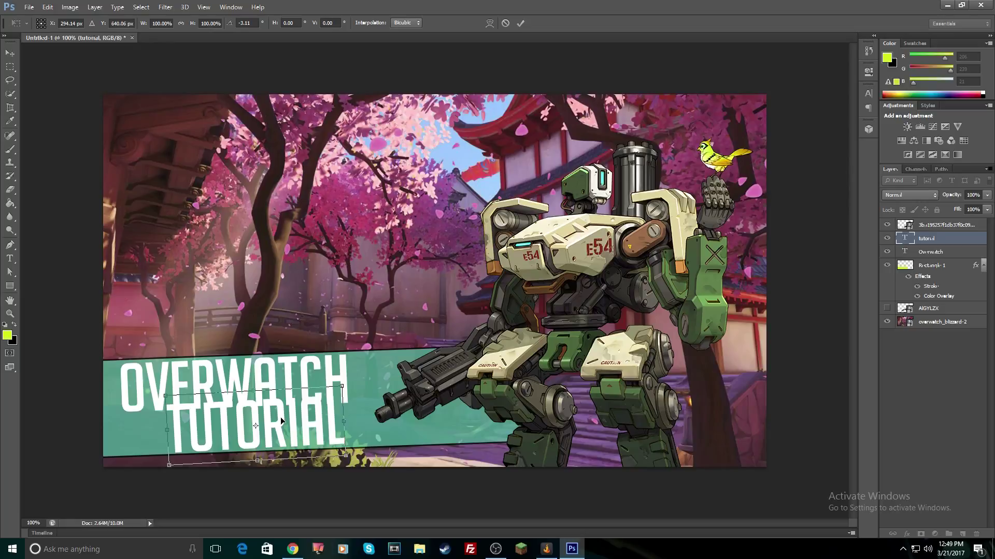
drag(281, 418, 281, 424)
drag(342, 392, 321, 420)
click(519, 24)
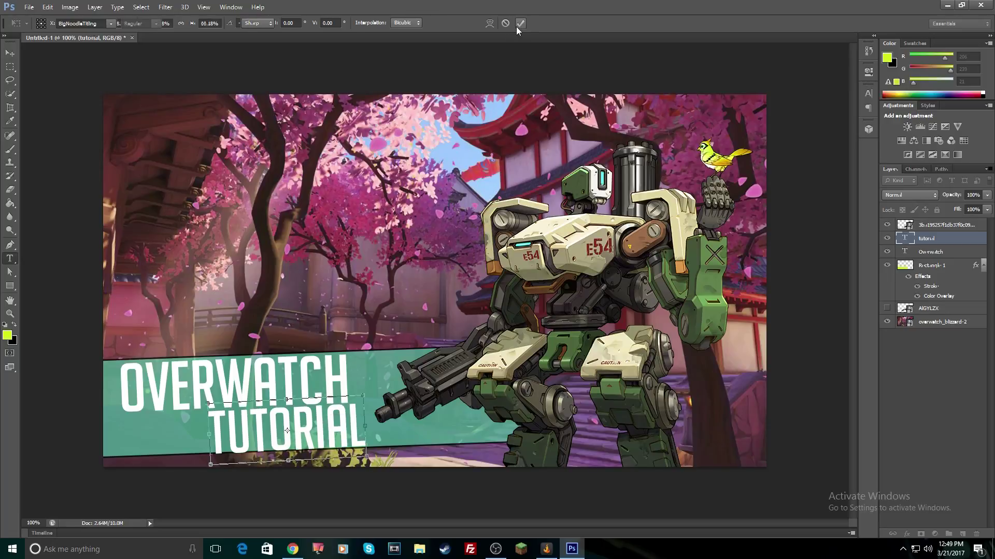
Select the whole word TUTORIAL, set its font size to 135 pt and commit the text edit.
click(317, 438)
drag(365, 435, 222, 437)
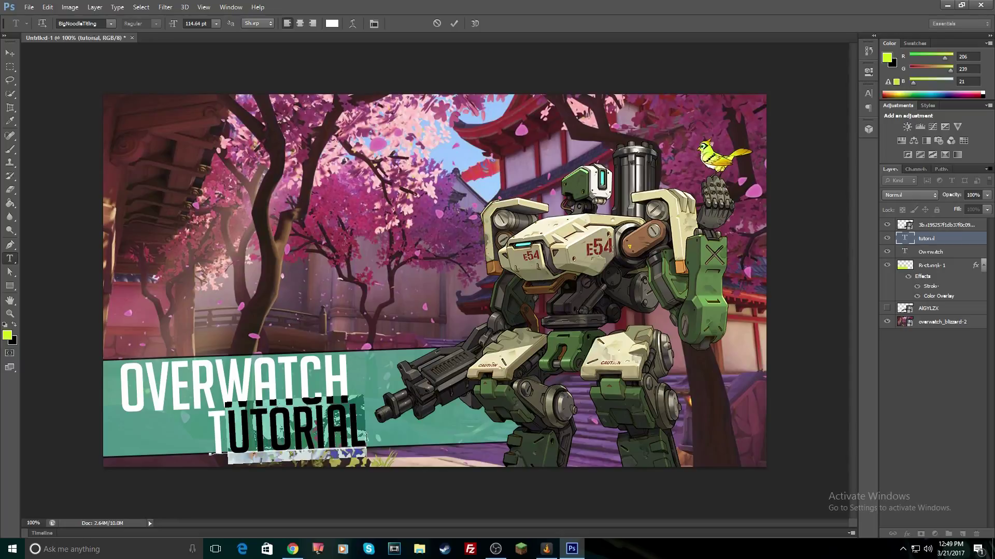
click(366, 427)
drag(359, 426, 199, 433)
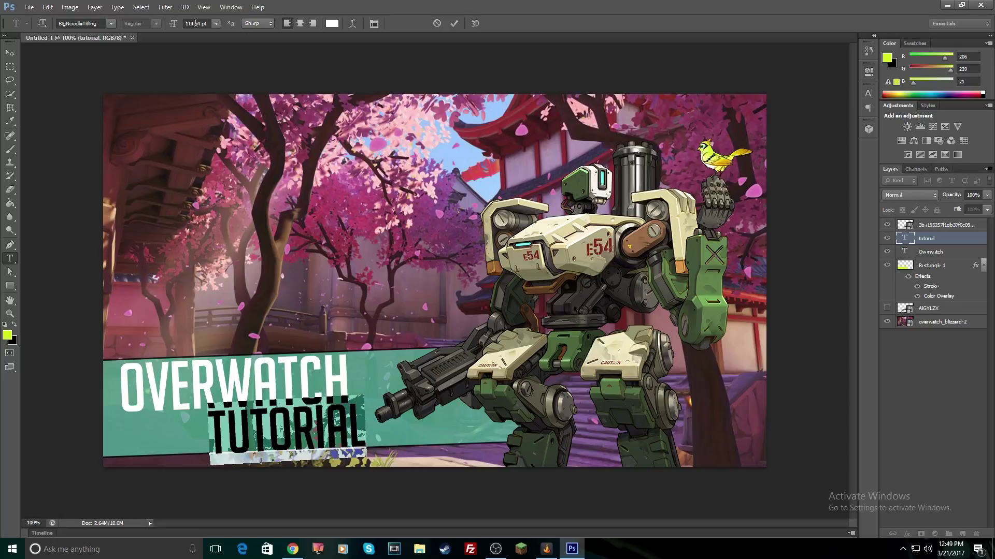
click(216, 24)
click(201, 203)
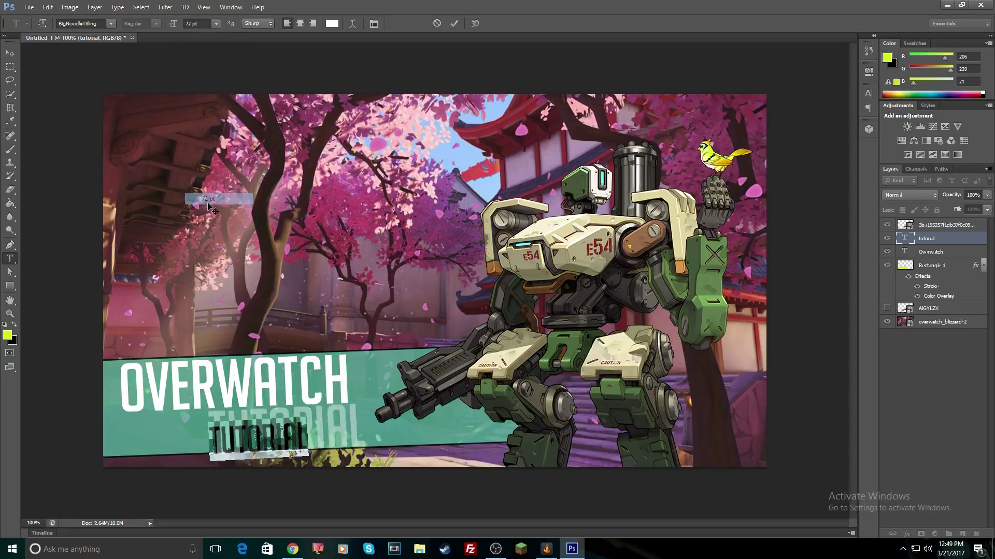
double_click(190, 23)
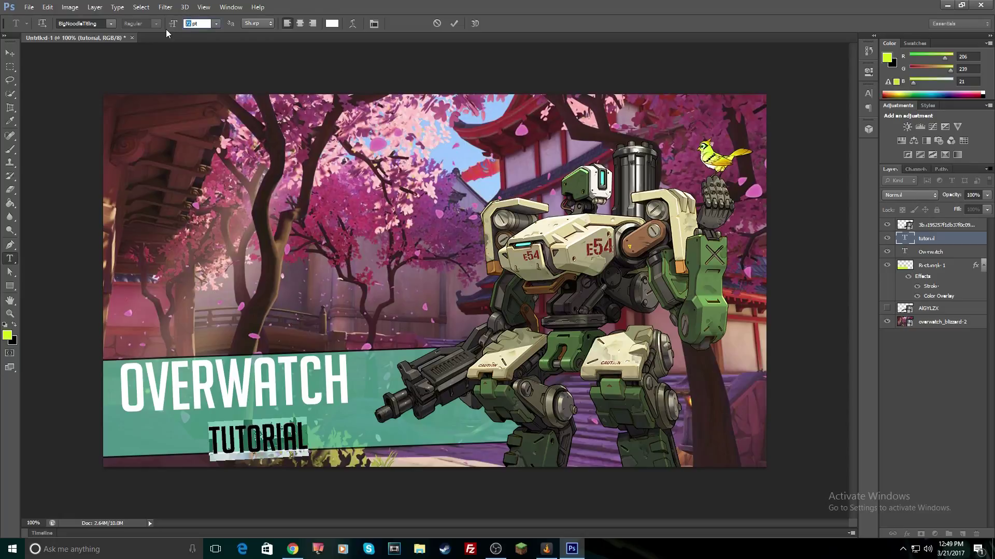
text(1)
text(35)
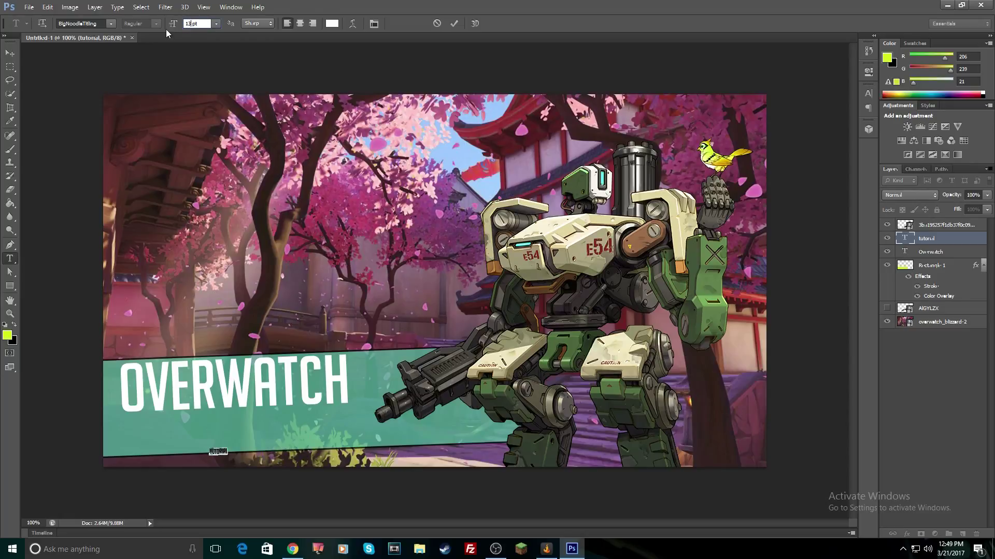
key(Return)
click(454, 25)
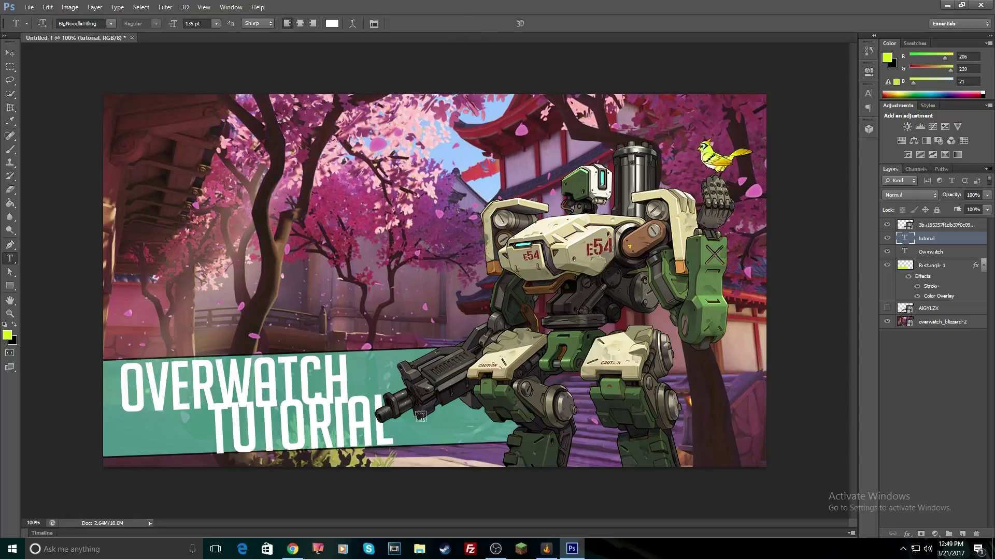
Move the TUTORIAL text slightly down and left so it clears the OVERWATCH line, and commit.
click(380, 414)
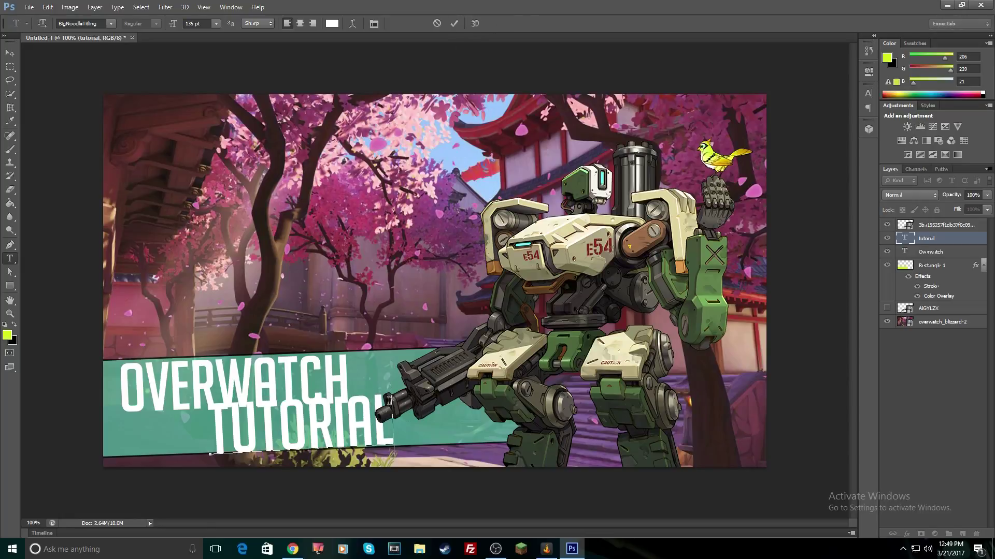
drag(380, 363, 377, 382)
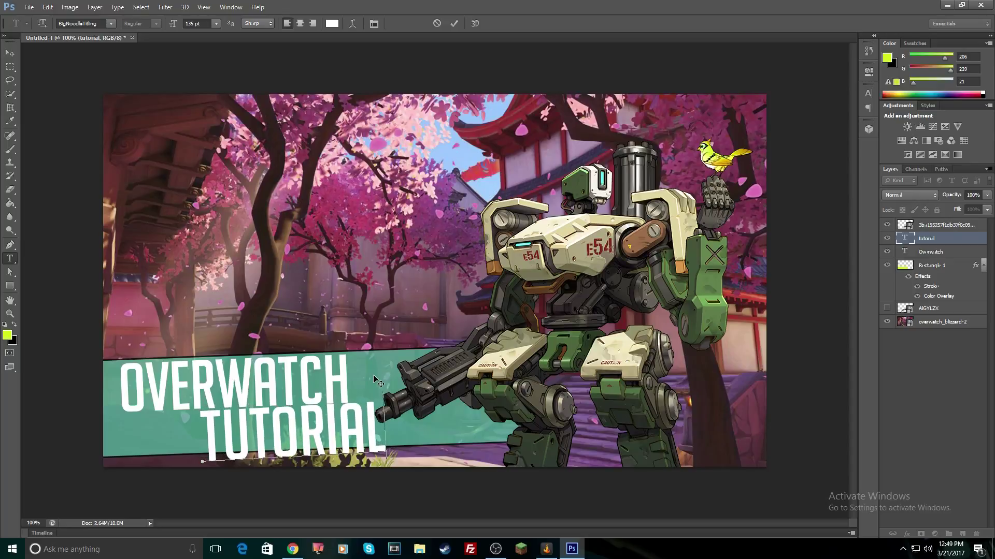
click(455, 25)
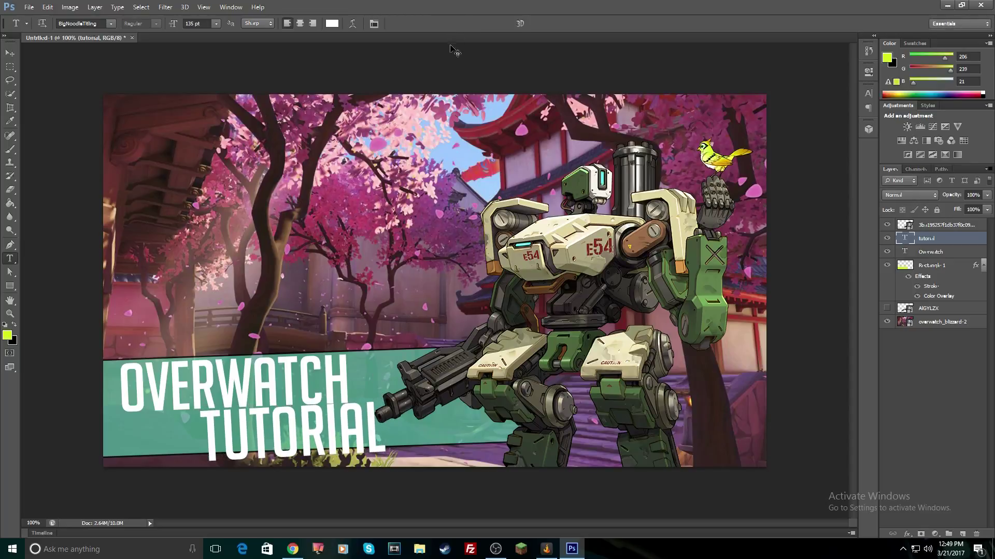
Free-transform TUTORIAL, scaling it to about 77%, rotating it -1.90° and moving it to about X 348.5, Y 648.9 px, and commit.
key(ctrl+t)
drag(387, 392, 343, 421)
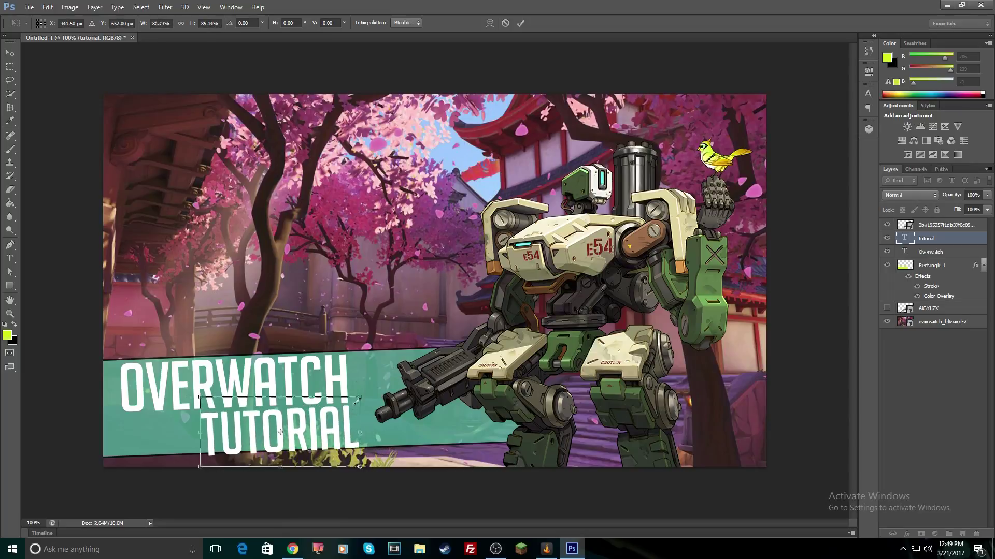
drag(359, 397, 343, 417)
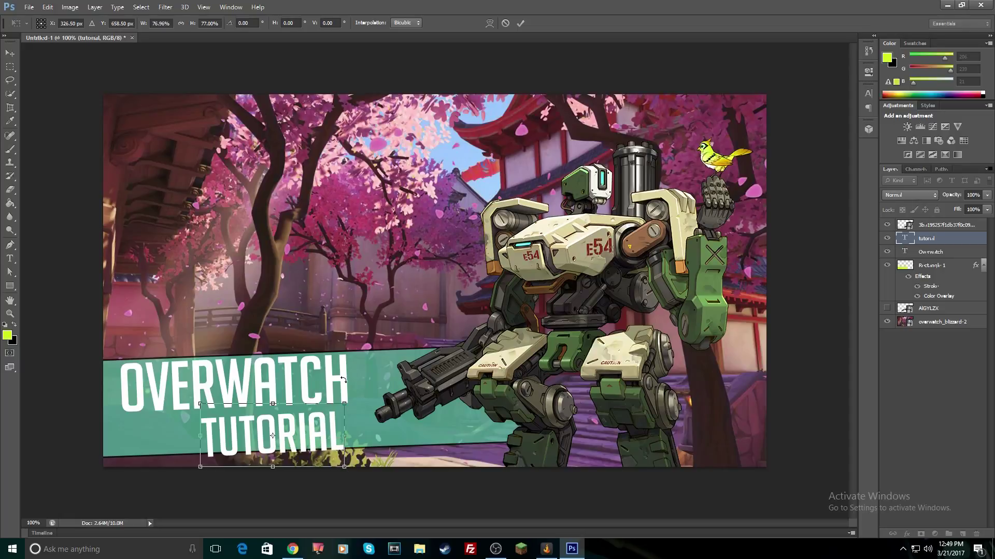
drag(342, 380, 341, 377)
drag(324, 429, 336, 424)
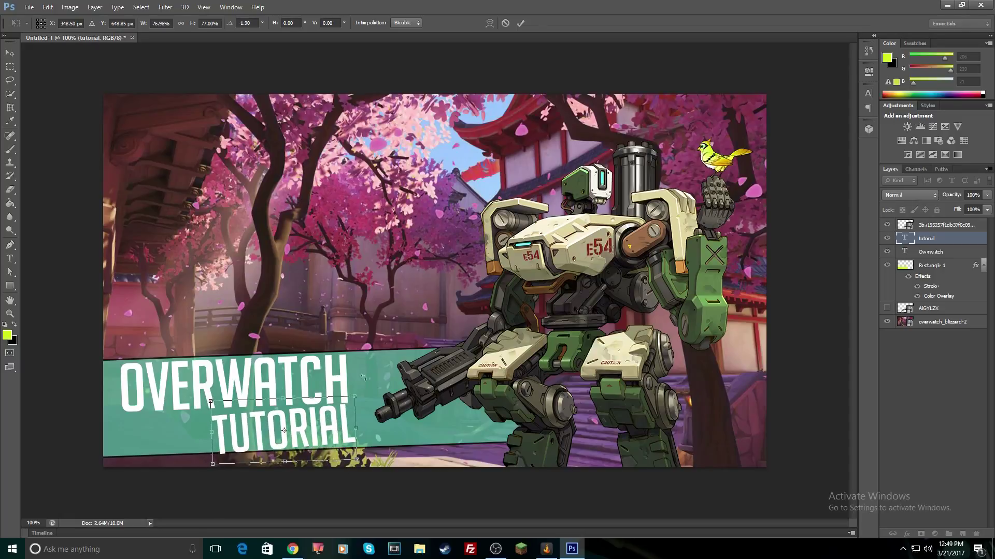
click(520, 23)
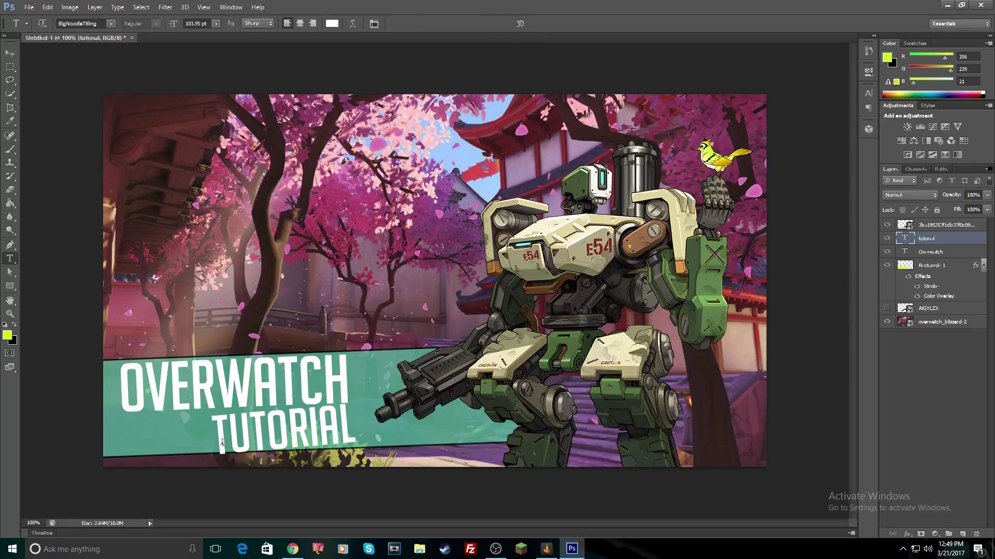
click(327, 423)
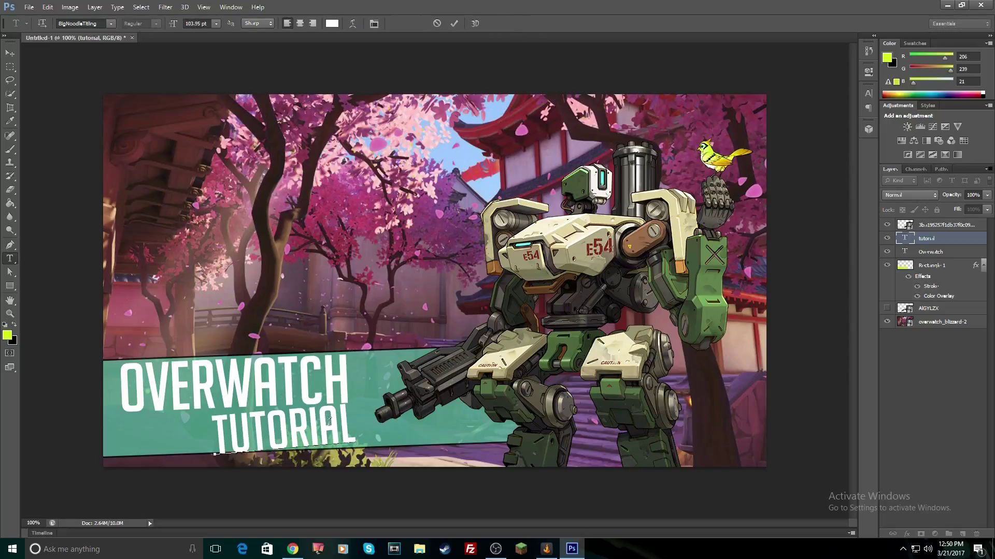
key(ctrl+t)
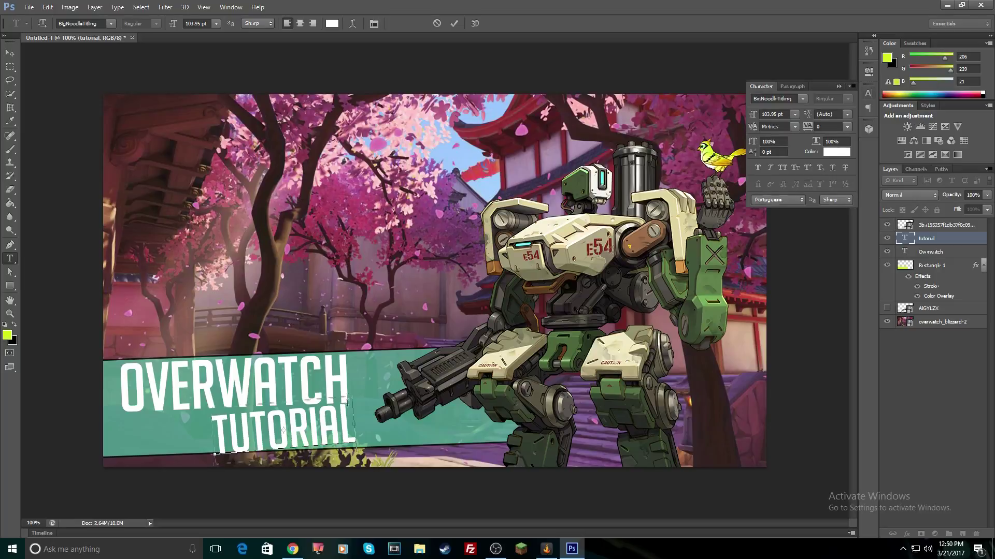
click(837, 87)
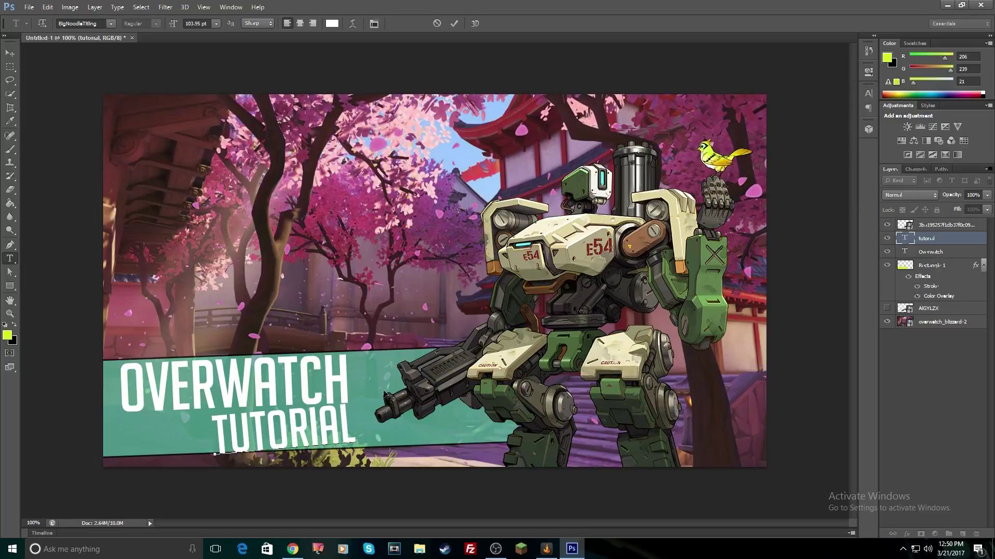
click(454, 24)
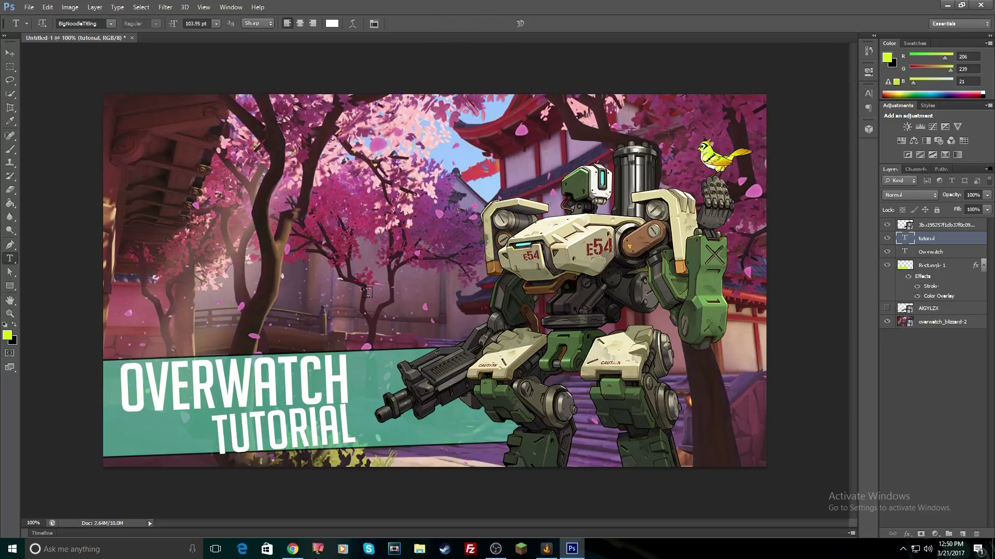
Free-transform the TUTORIAL text, scaling it down to about 96%, and commit.
key(ctrl+t)
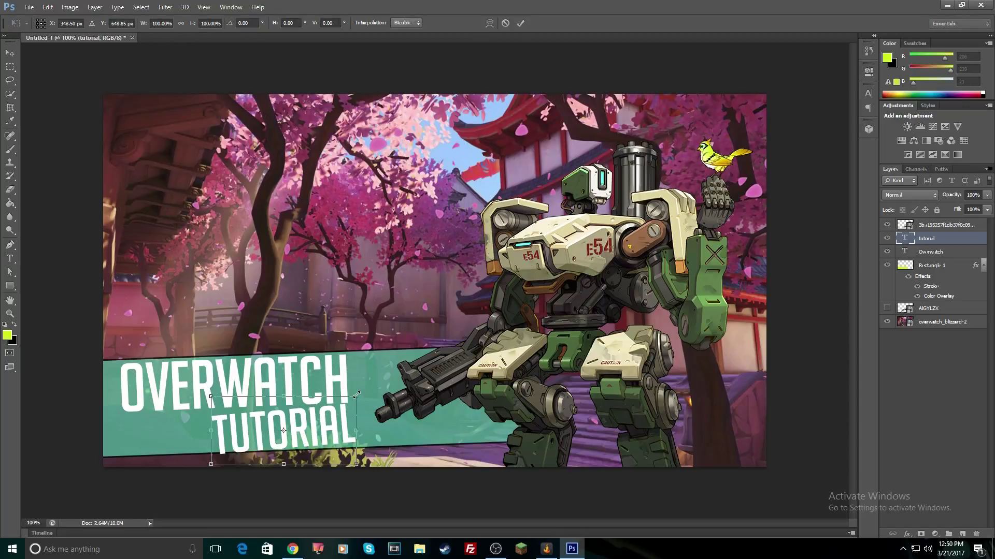
drag(356, 395, 354, 396)
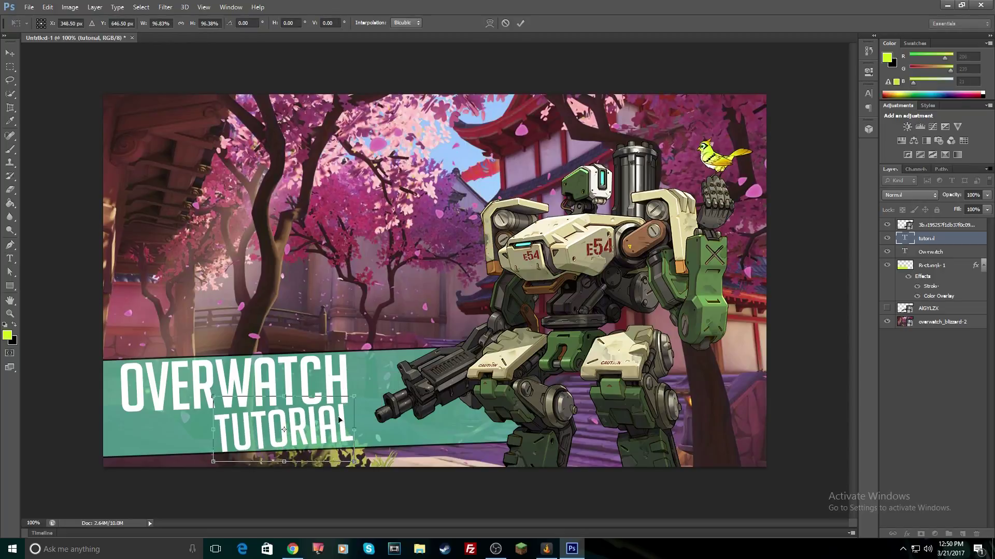
click(521, 23)
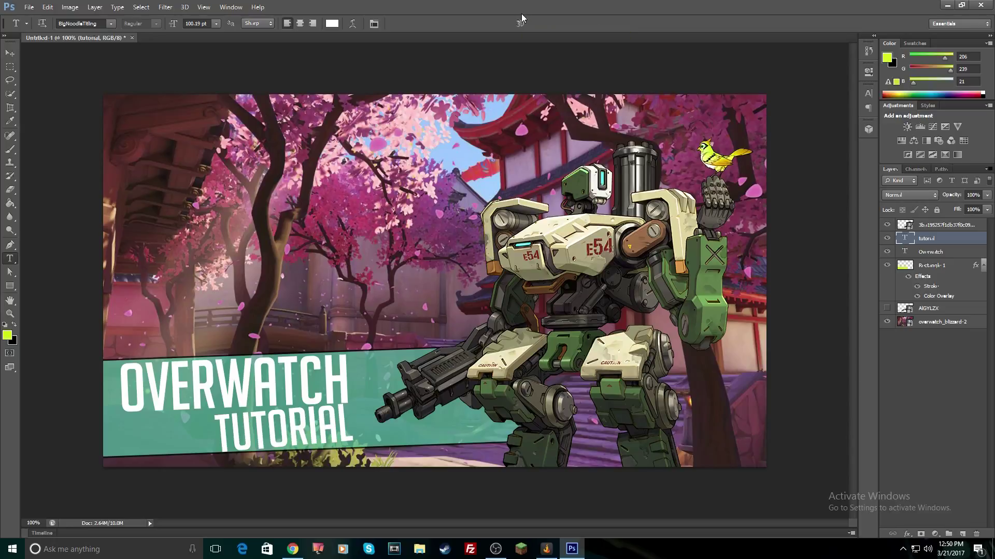
Free-transform the OVERWATCH text, scaling it to about 93% and moving it up to about X 237.5, Y 555.5 px, and commit.
click(348, 375)
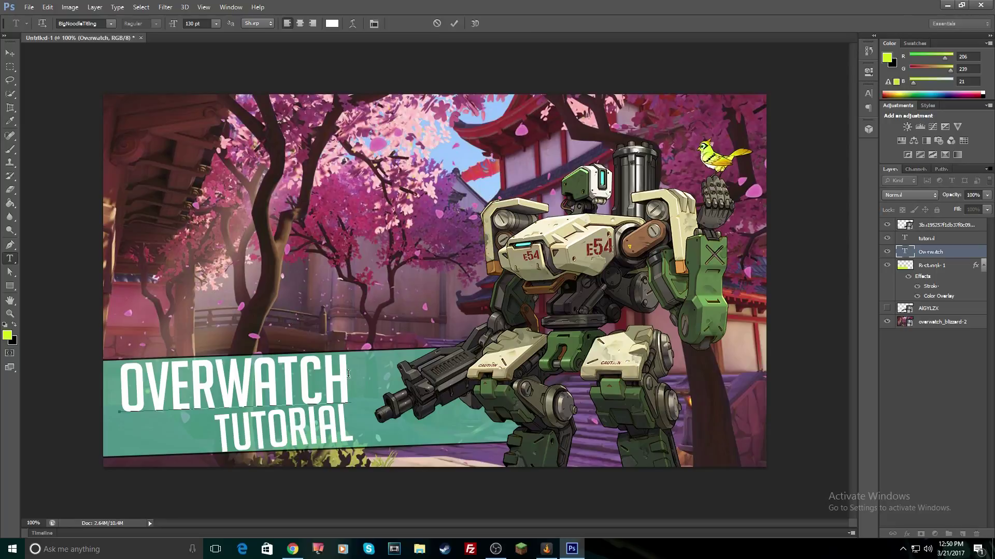
click(456, 21)
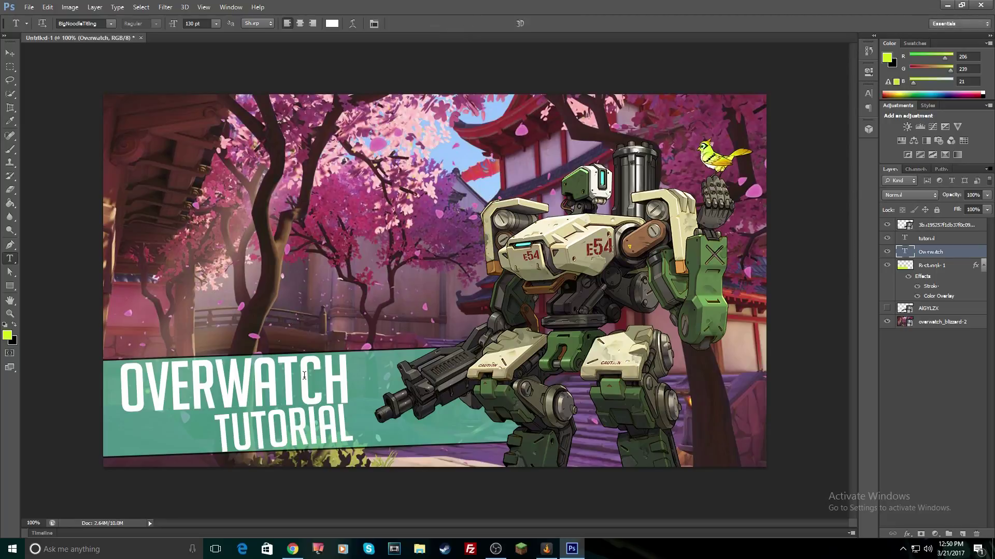
key(ctrl+t)
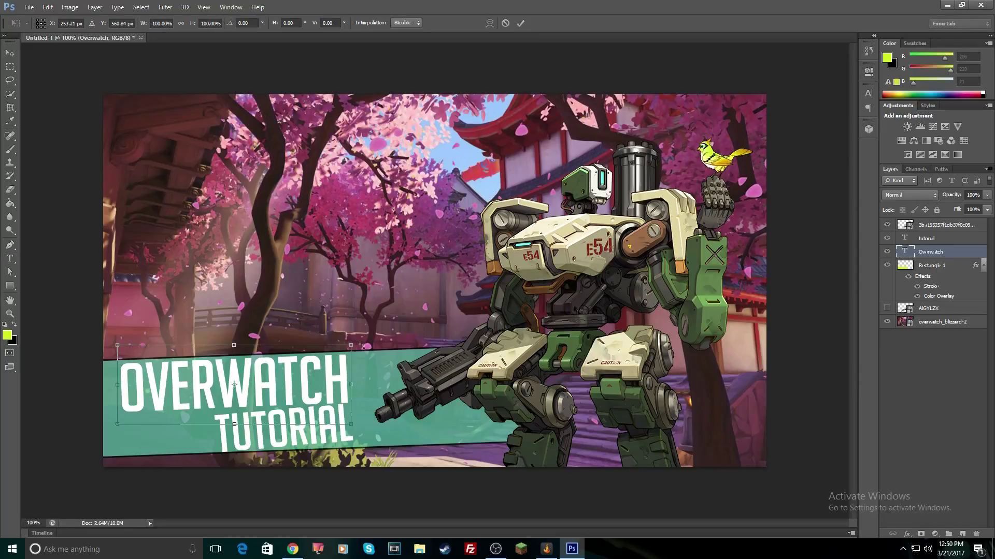
drag(350, 344, 335, 351)
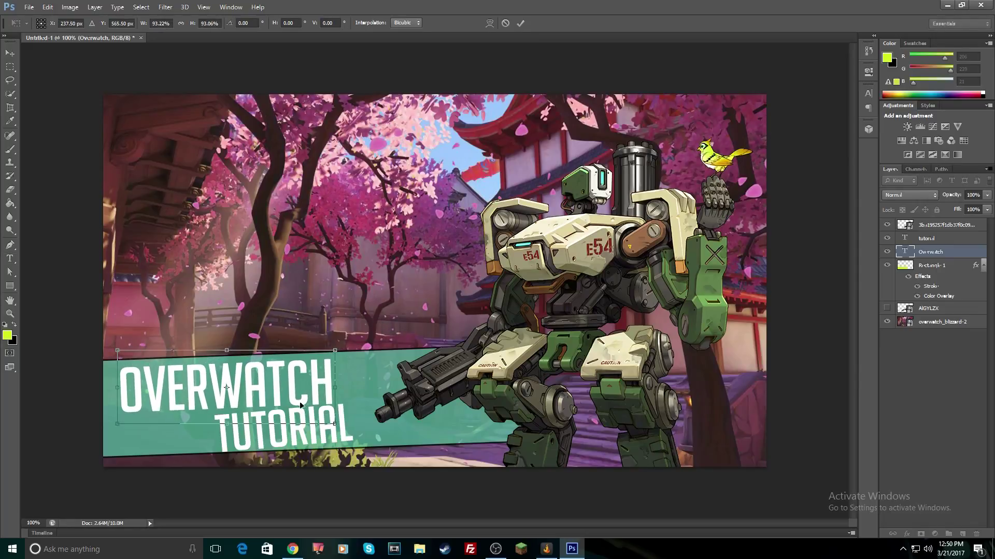
drag(305, 384, 305, 379)
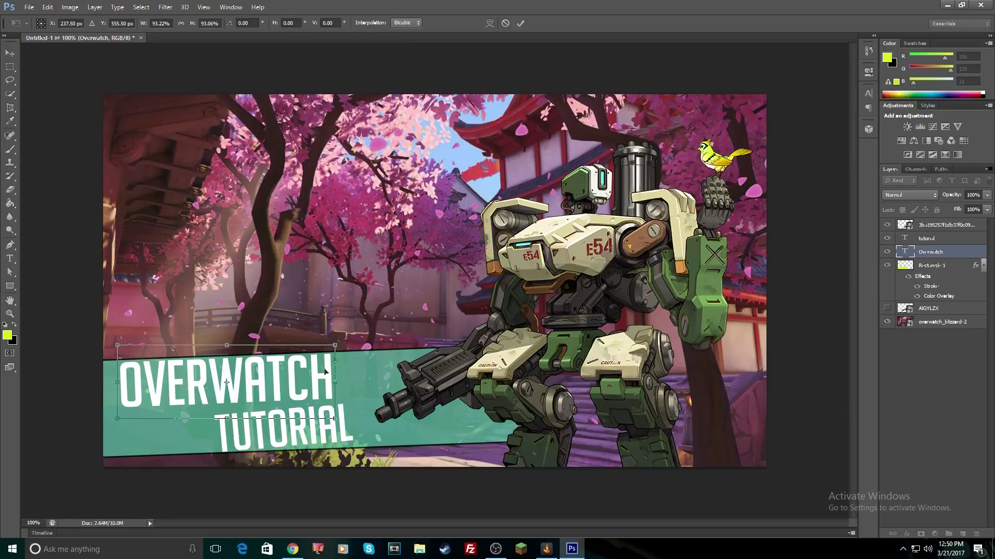
click(520, 23)
key(t)
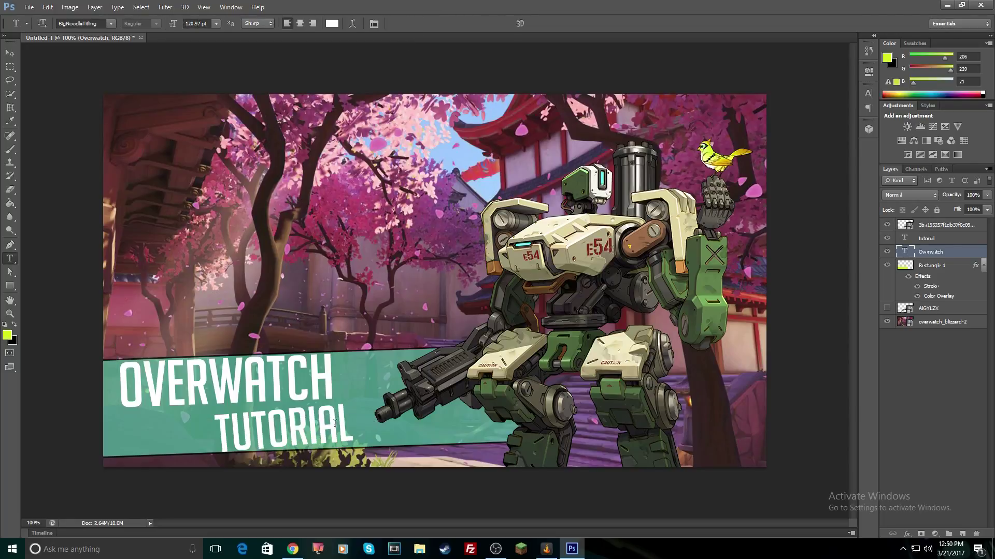
Move the TUTORIAL text right so it extends past the end of the OVERWATCH line, and commit.
click(342, 418)
double_click(341, 418)
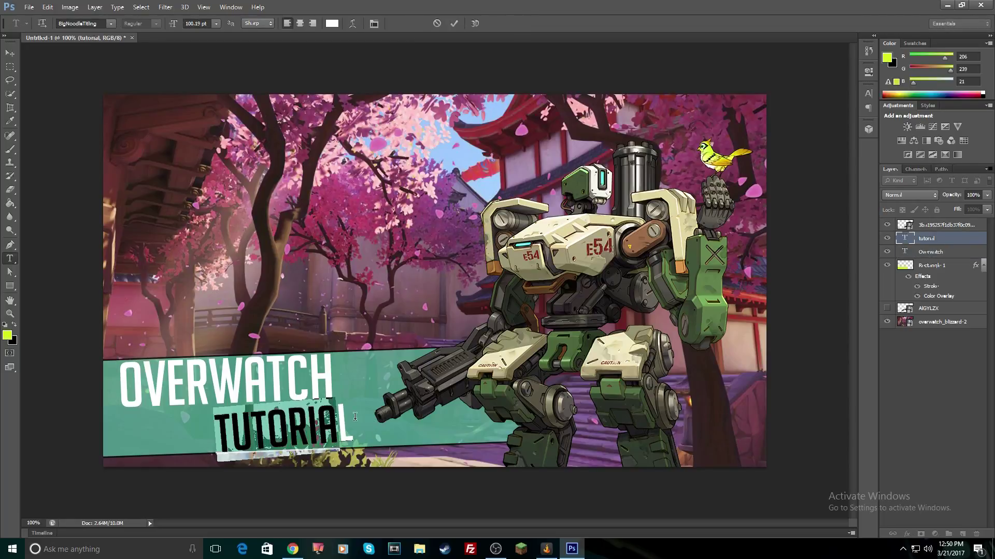
click(354, 418)
drag(350, 395, 370, 392)
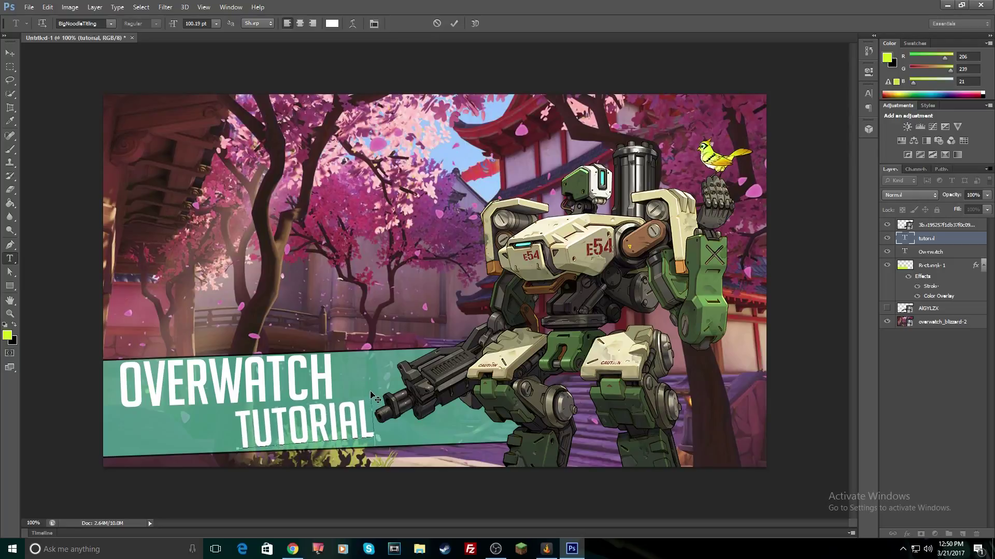
click(454, 24)
Add a 3 px black outside Stroke to the TUTORIAL text layer through its layer style.
right_click(944, 240)
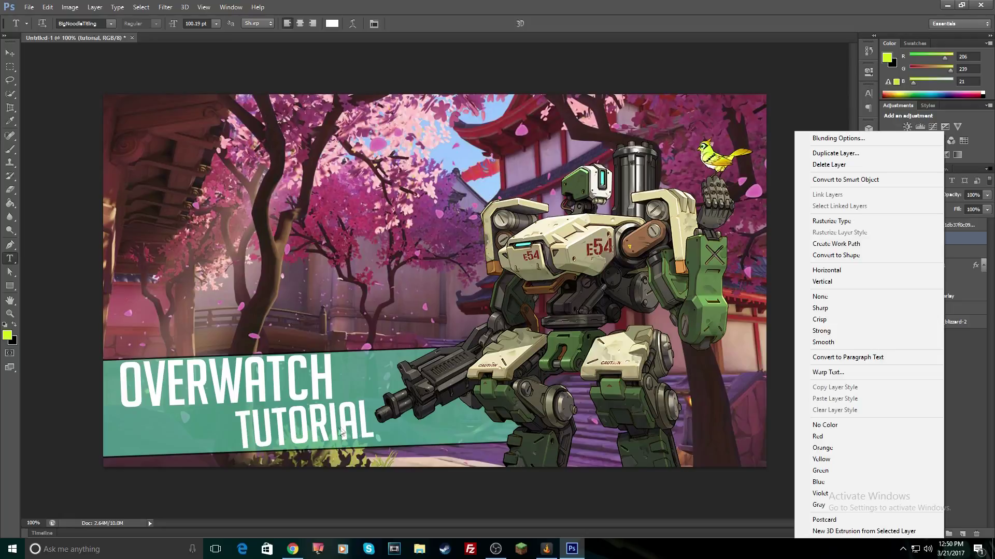
click(839, 139)
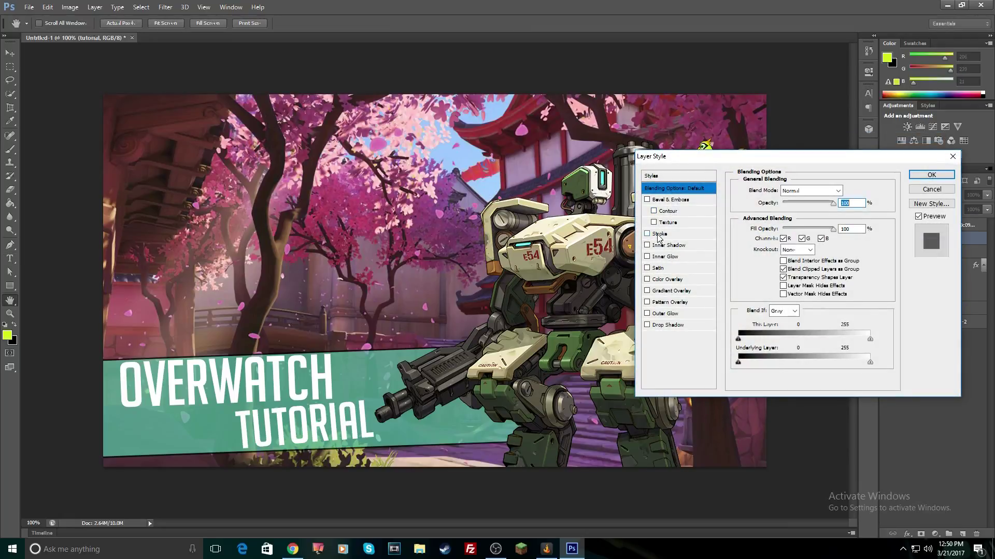
click(660, 235)
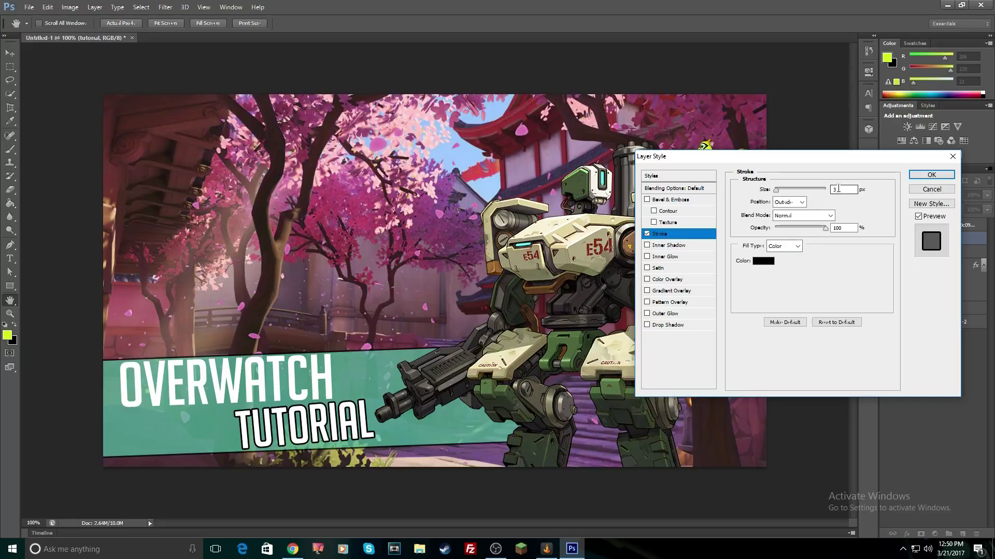
text(2)
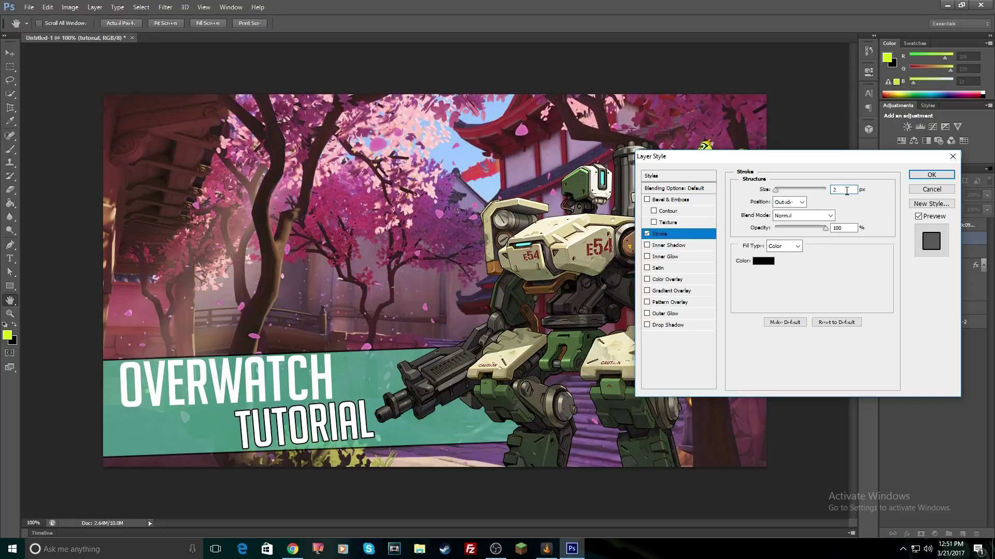
text(3)
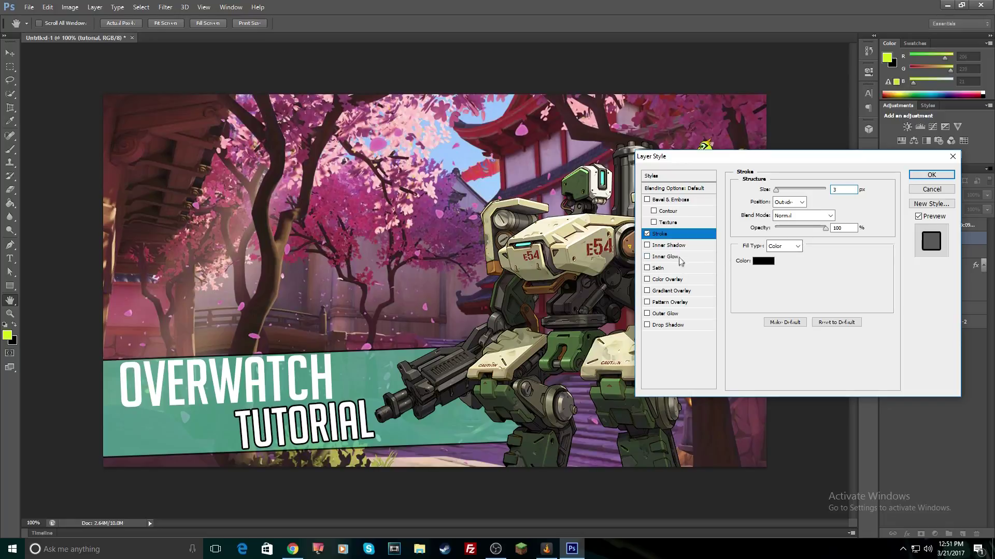
Add a Gradient Overlay from the Orange, Yellow, Orange preset to TUTORIAL, moving the yellow stop to location 0%.
click(681, 292)
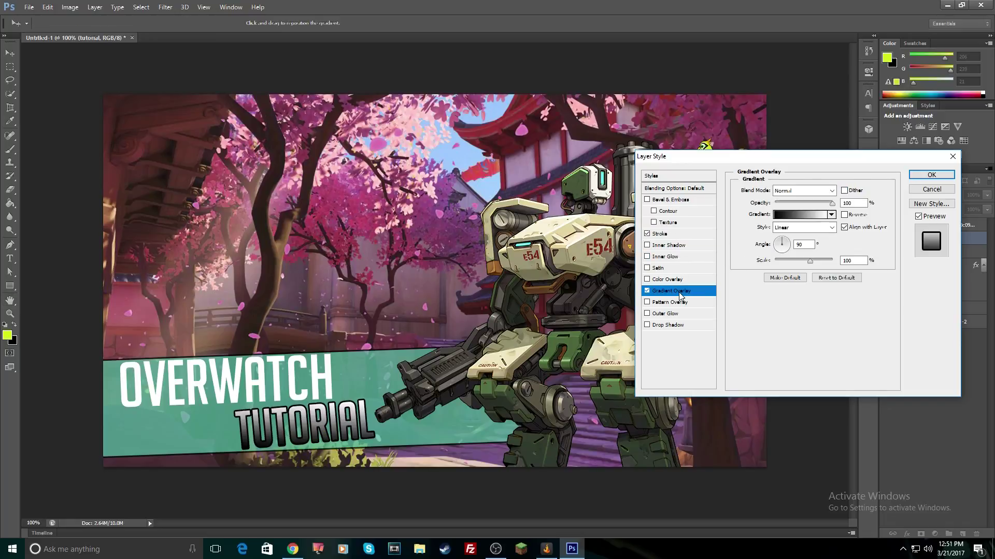
click(816, 215)
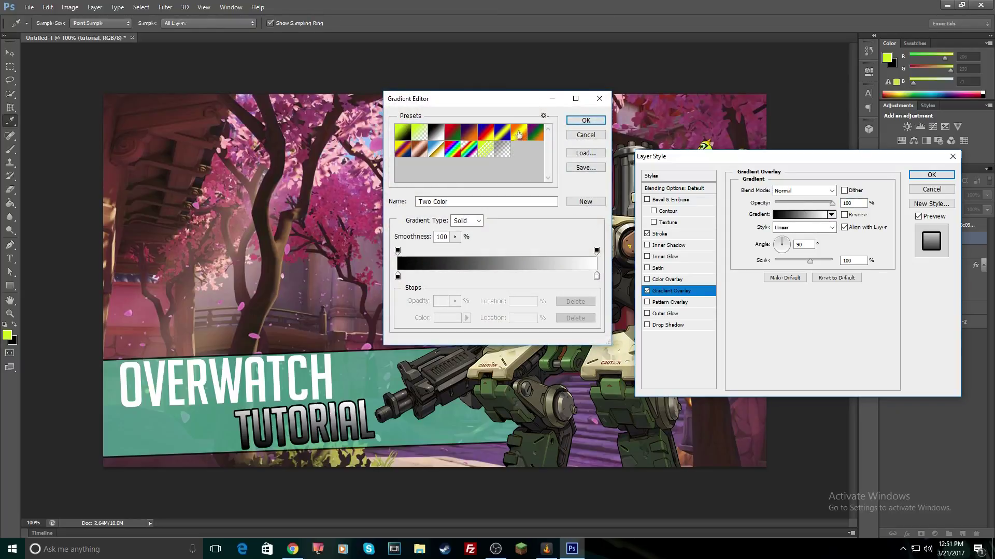
click(520, 134)
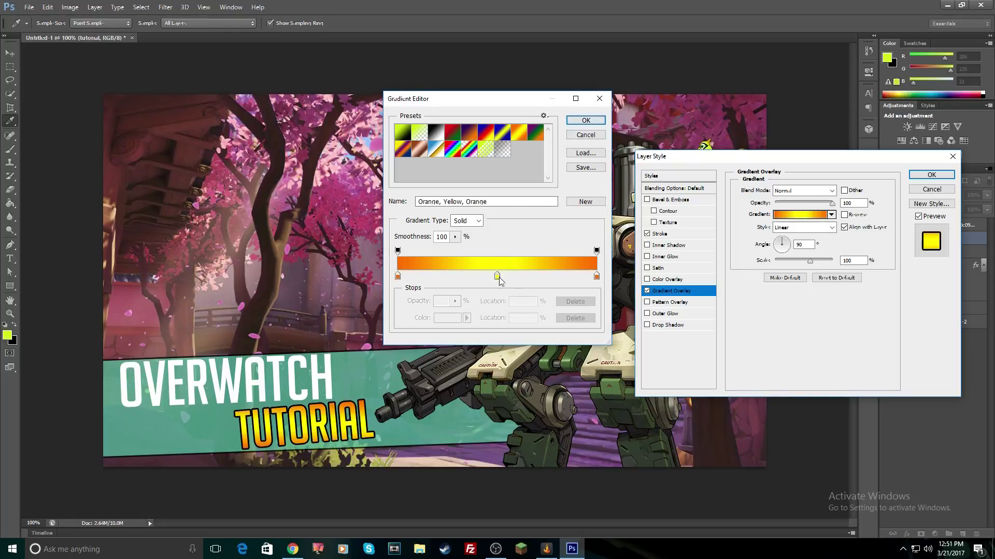
drag(497, 277, 379, 269)
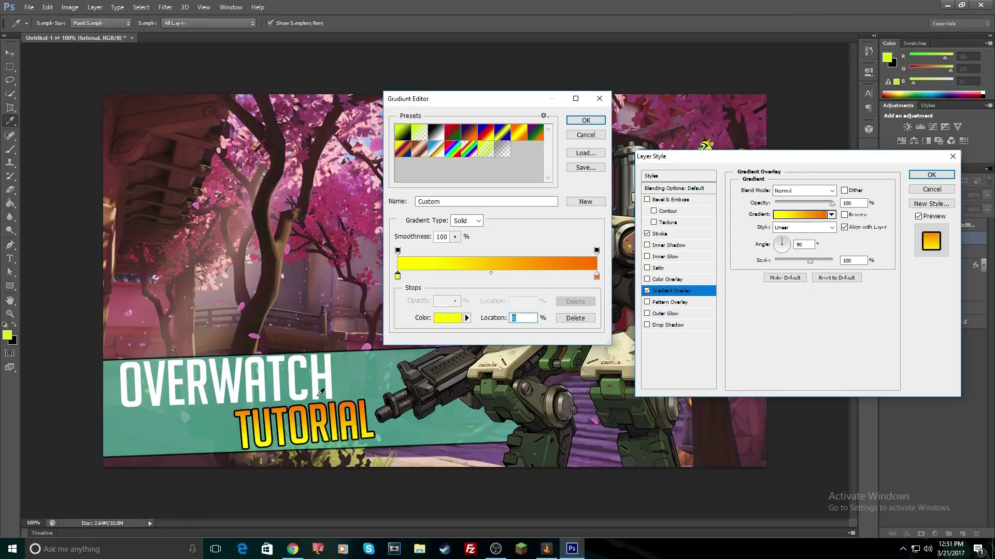
click(584, 122)
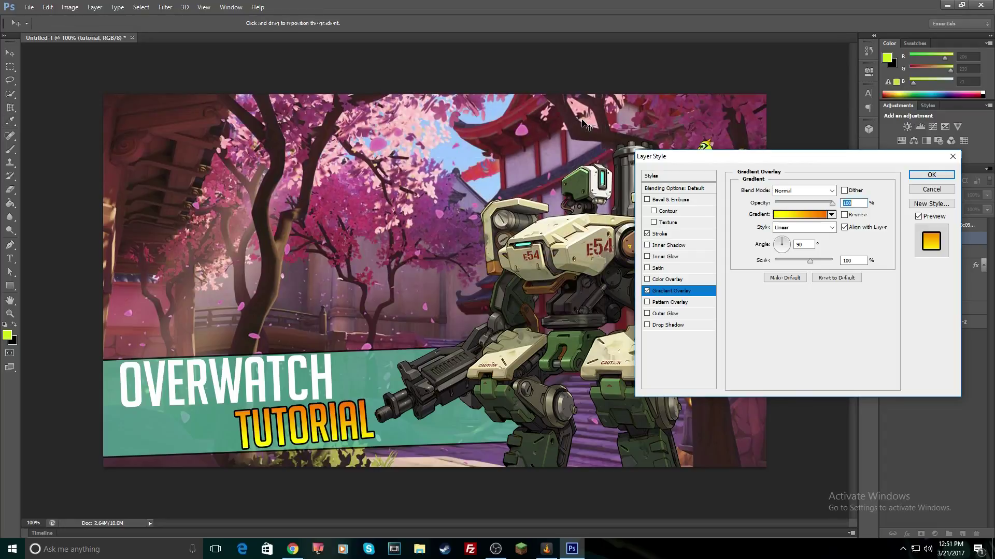
Try an Outer Glow with 21% spread and an increased size on TUTORIAL, and briefly test an Inner Shadow.
click(668, 314)
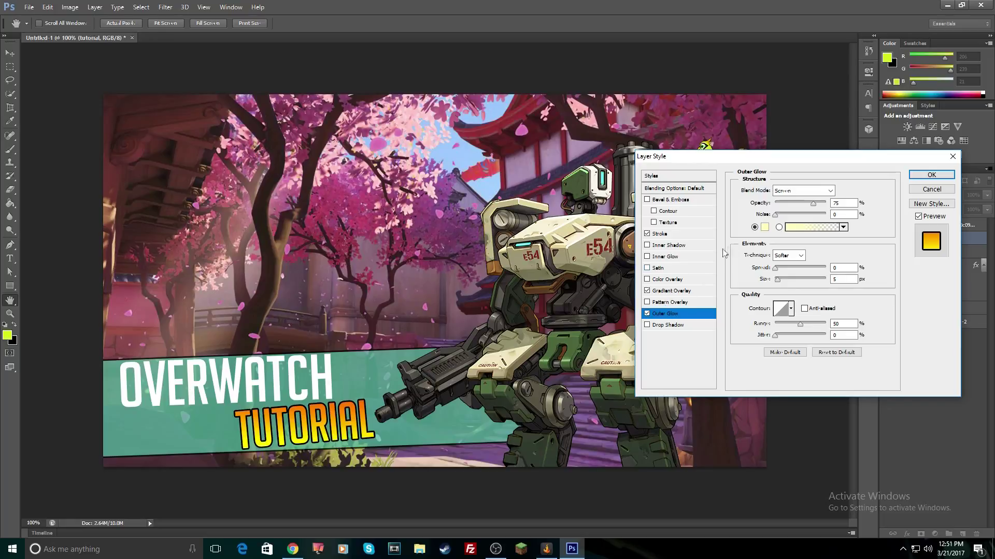
click(647, 314)
click(647, 313)
mouse_move(775, 269)
mouse_down()
mouse_move(785, 270)
mouse_move(782, 283)
mouse_up()
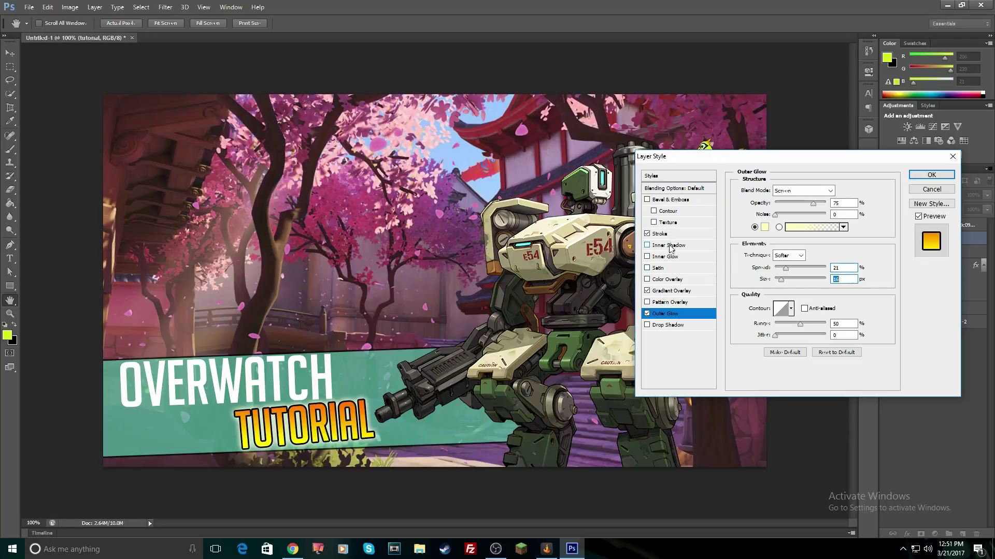
click(669, 246)
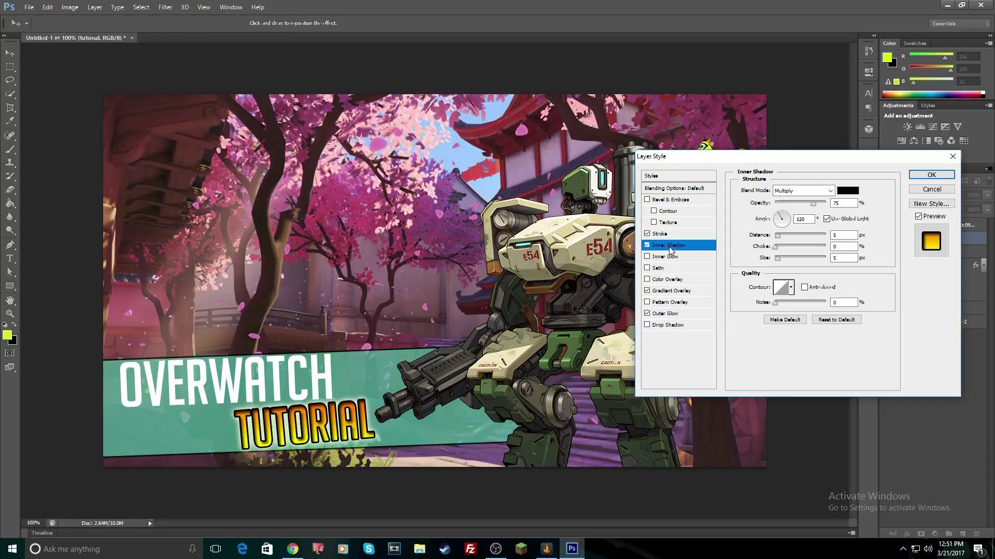
click(648, 247)
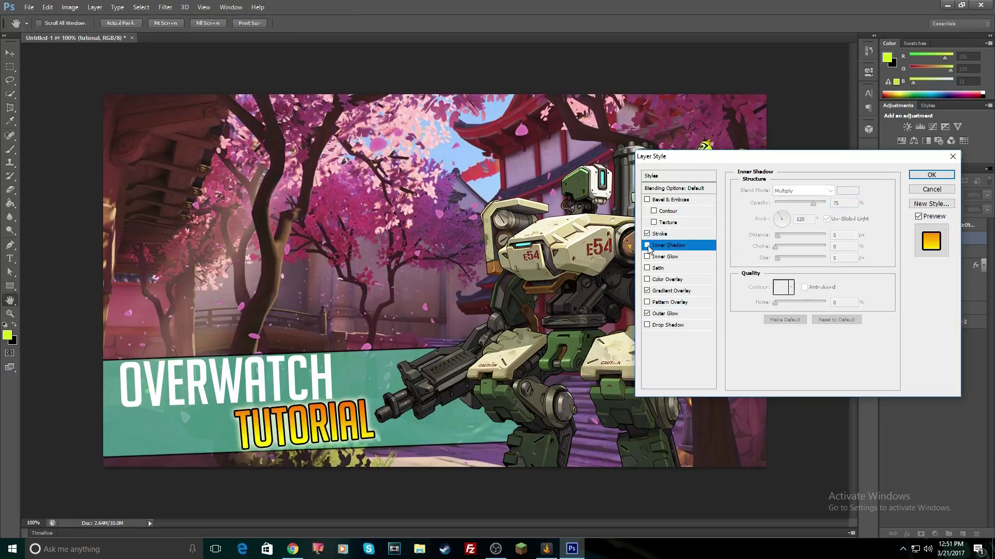
Add a Drop Shadow to TUTORIAL with 10 px distance and 36% spread, turn off Outer Glow and apply the layer style.
click(668, 325)
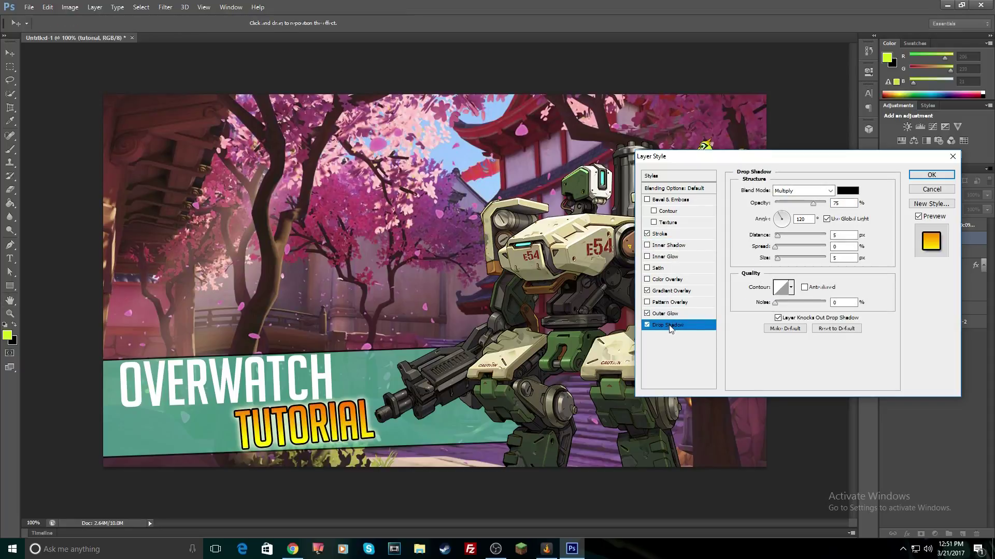
drag(779, 237, 779, 259)
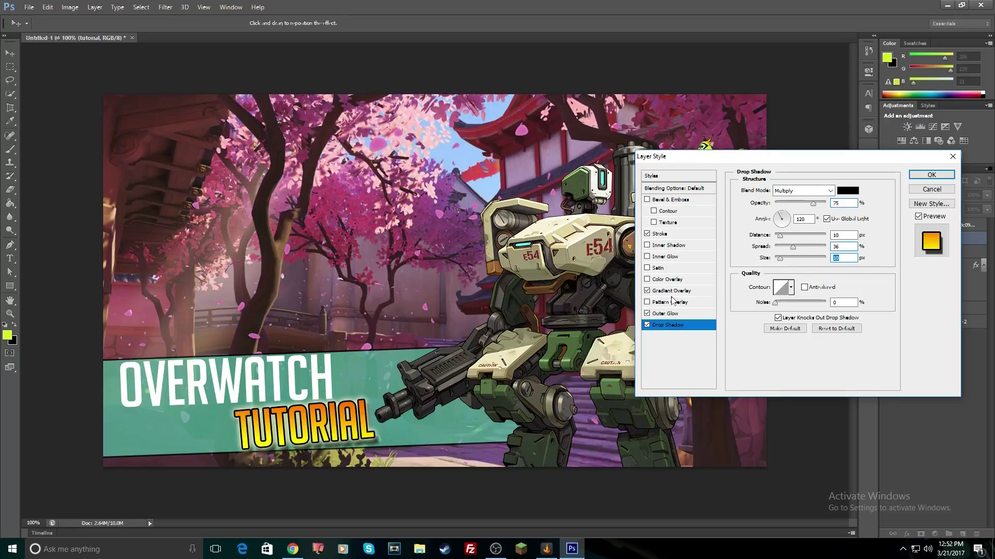
click(647, 314)
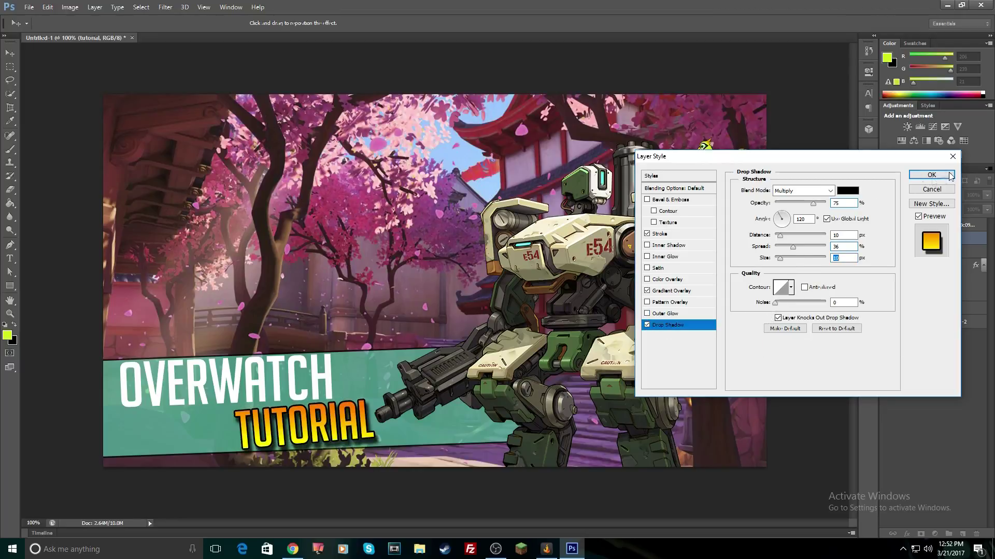
click(930, 177)
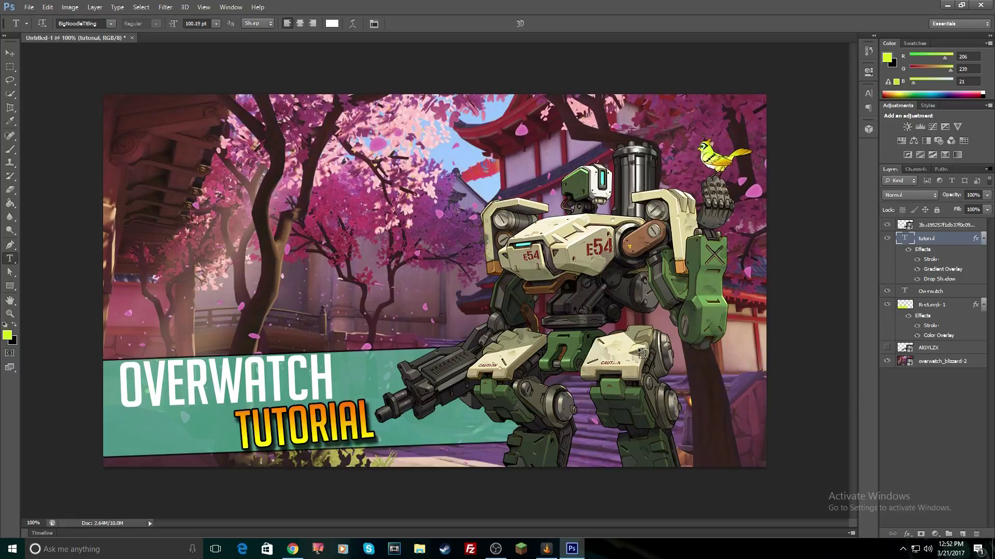
Add an Exposure adjustment layer above the overwatch_blizzard-2 background with exposure +1.27 and gamma correction 0.79, and collapse its settings.
click(939, 362)
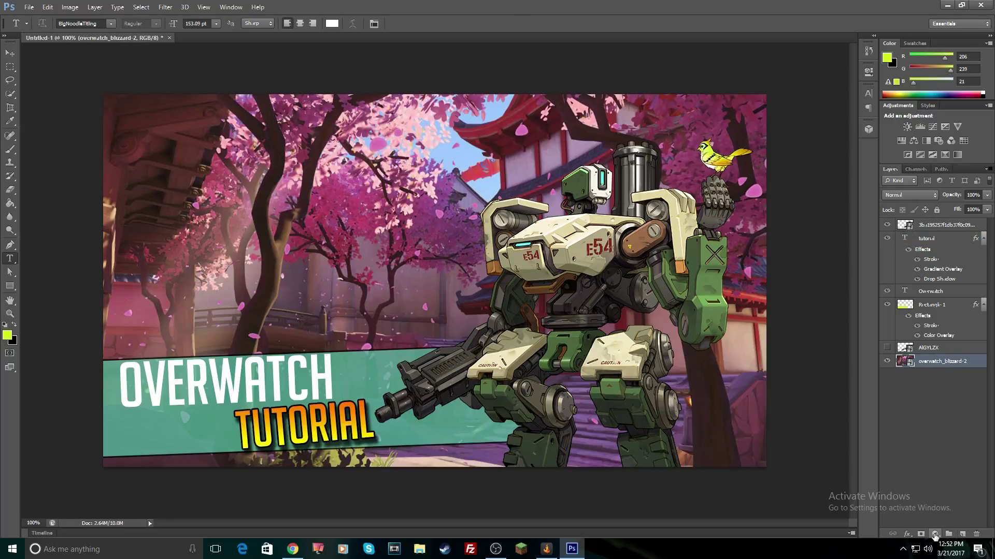
click(935, 534)
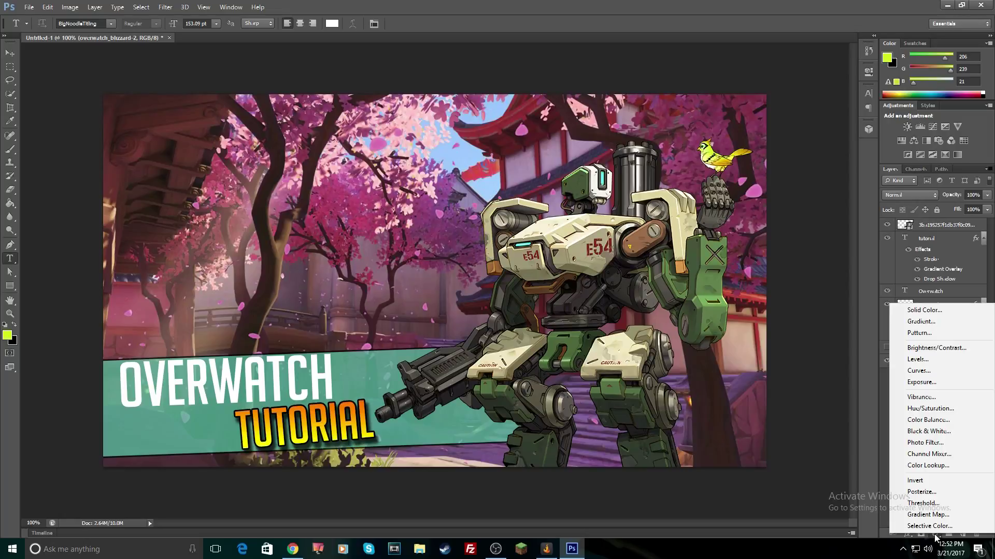
click(931, 383)
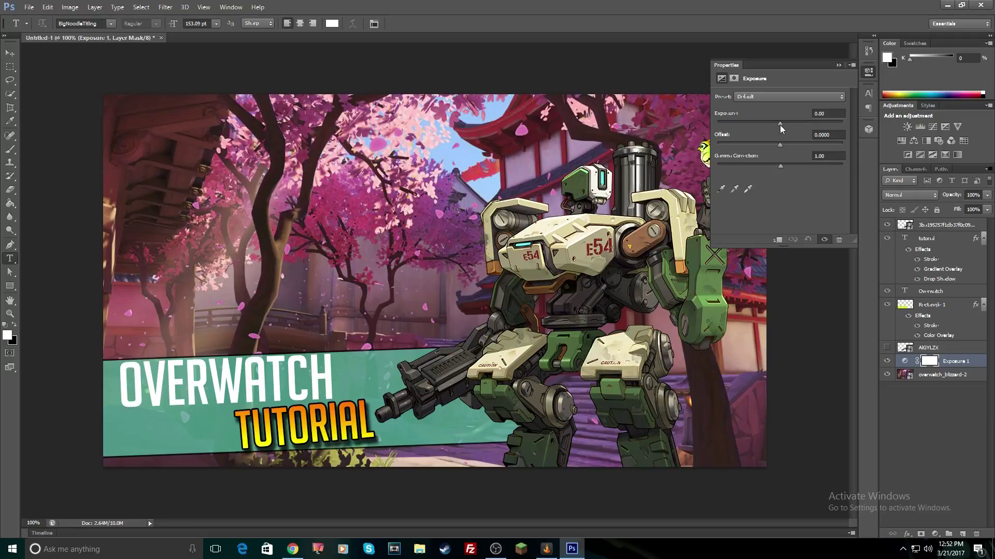
drag(782, 124, 790, 122)
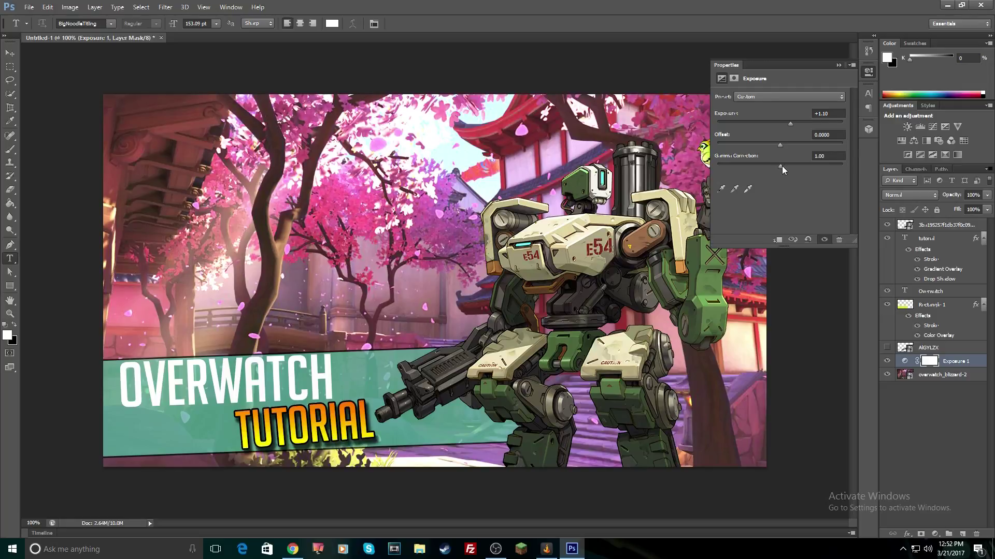
mouse_move(788, 167)
mouse_down()
mouse_move(824, 167)
mouse_move(787, 165)
mouse_up()
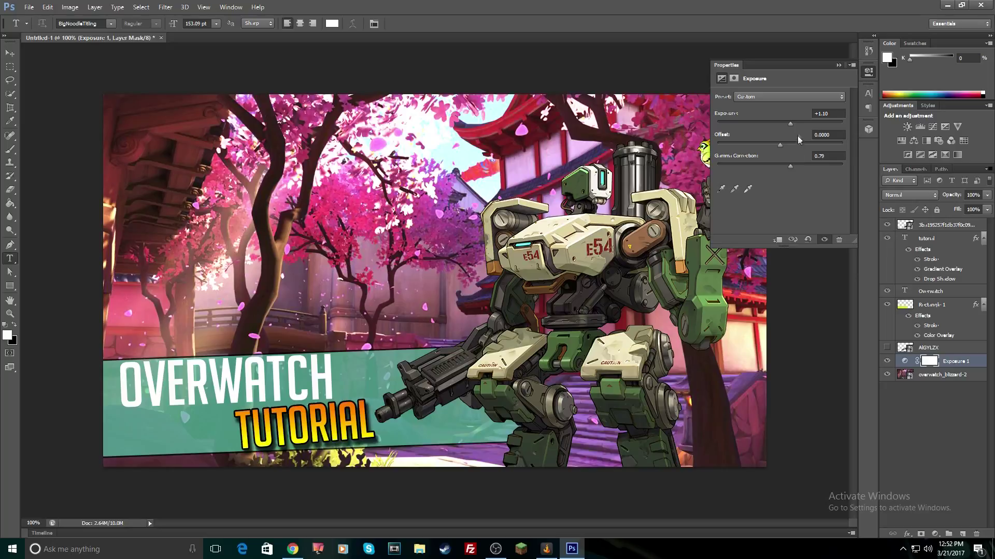
drag(789, 124, 791, 124)
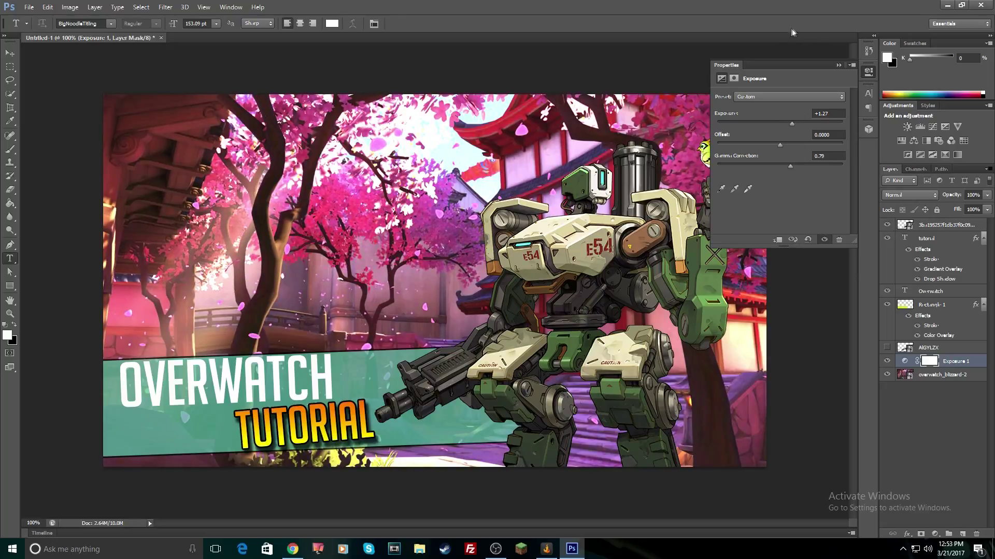
click(836, 66)
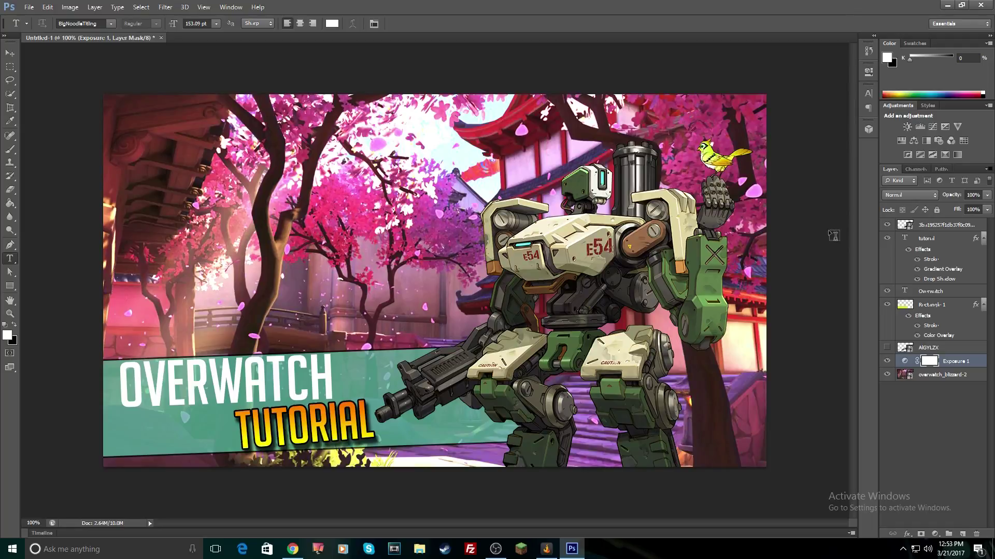